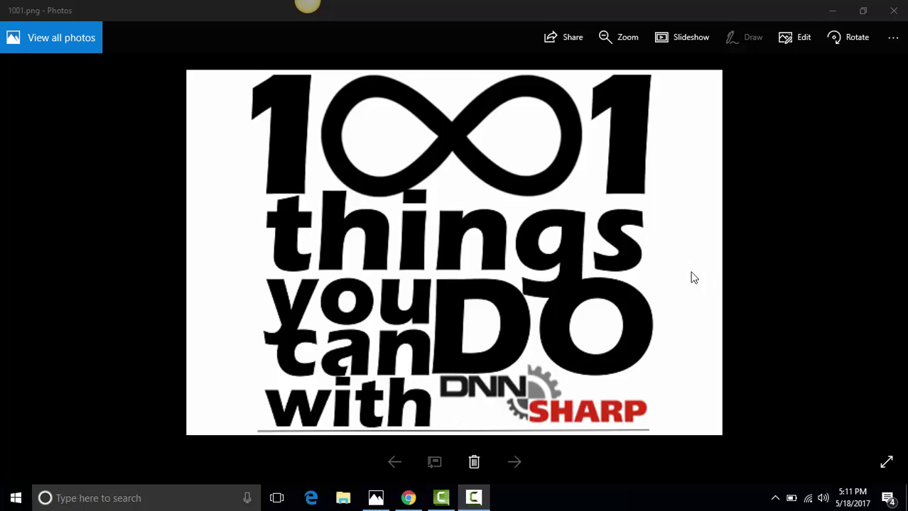
Minimize the title image window and scroll down to the users grid and its export buttons.
click(833, 14)
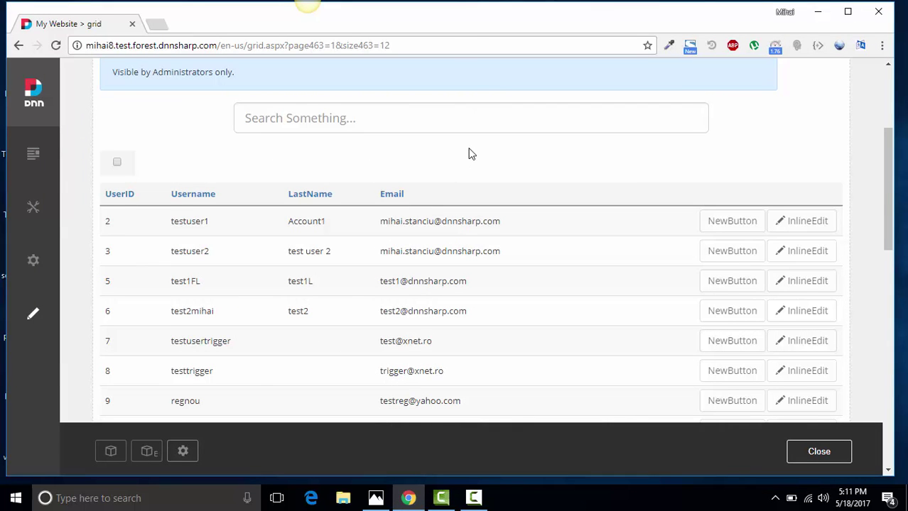
scroll(469, 154, down, 2)
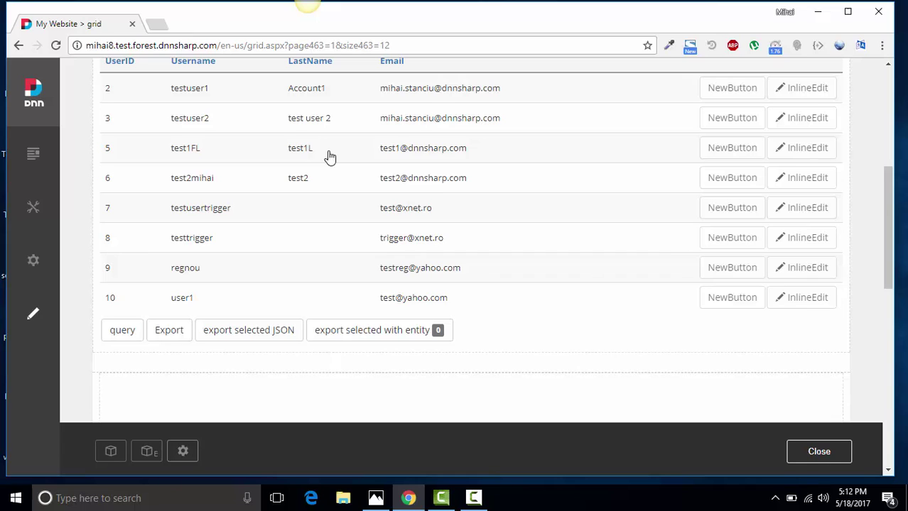
Export users 5 and 6 via 'export selected with entity' to a Desktop CSV and open it.
click(330, 155)
click(283, 183)
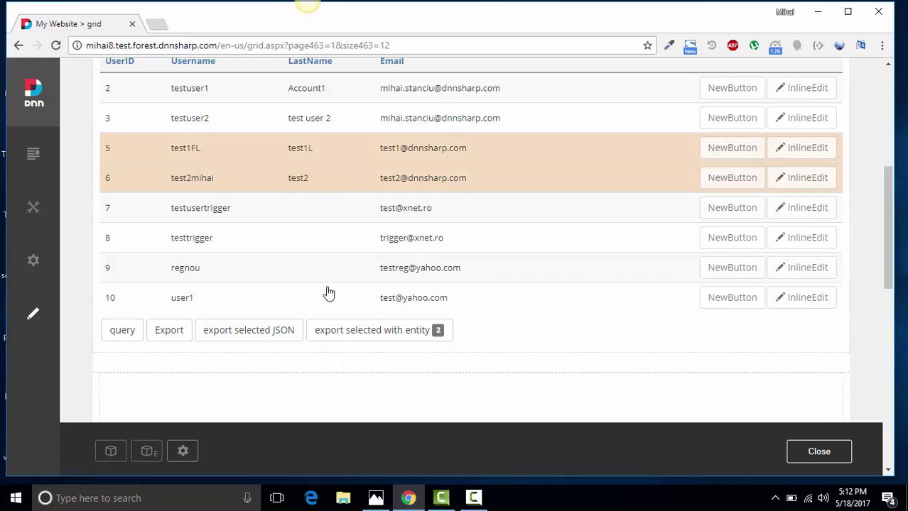
click(363, 339)
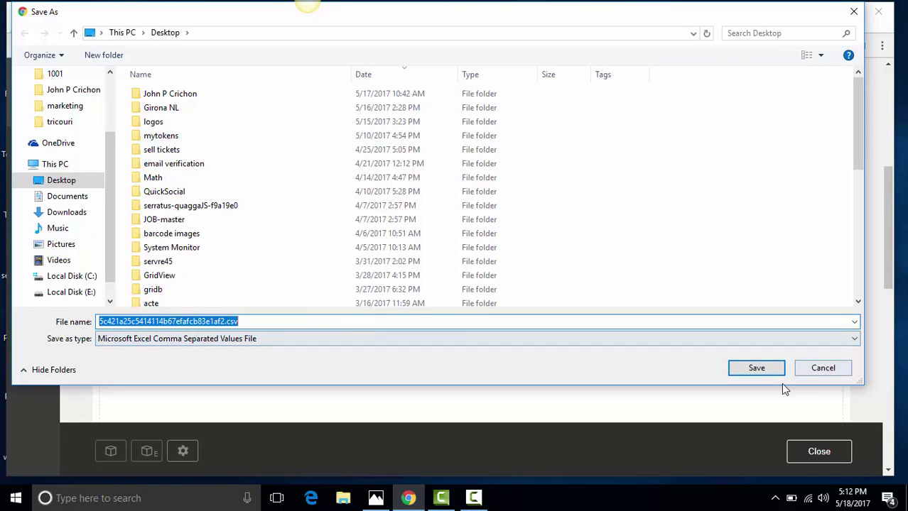
click(764, 371)
click(79, 460)
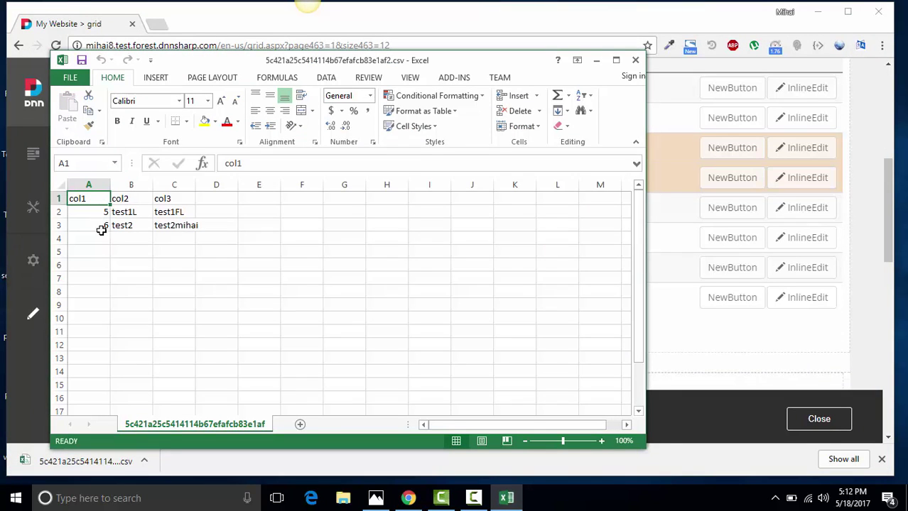
Close the exported CSV in Excel after checking col1–col3 for users 5 and 6.
click(635, 59)
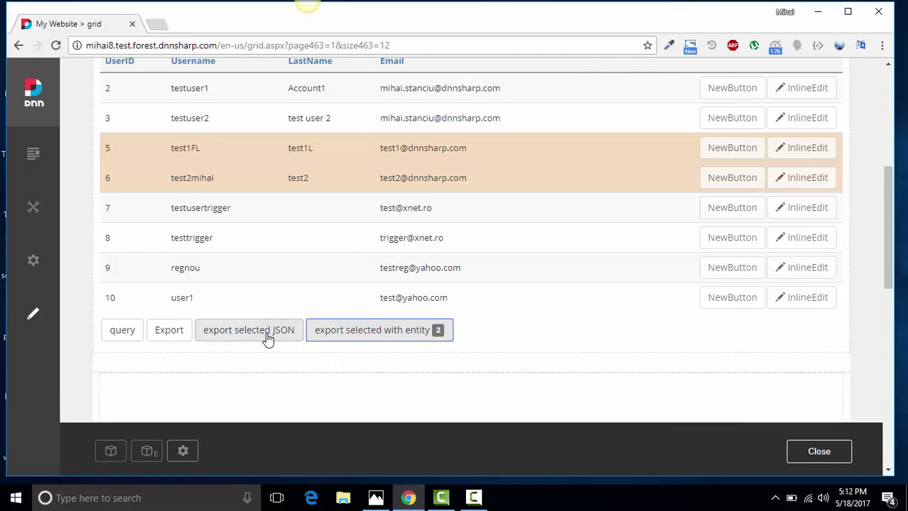
Open Manage Grid from the module's pencil menu and scroll to the Grid Buttons list.
scroll(585, 263, up, 3)
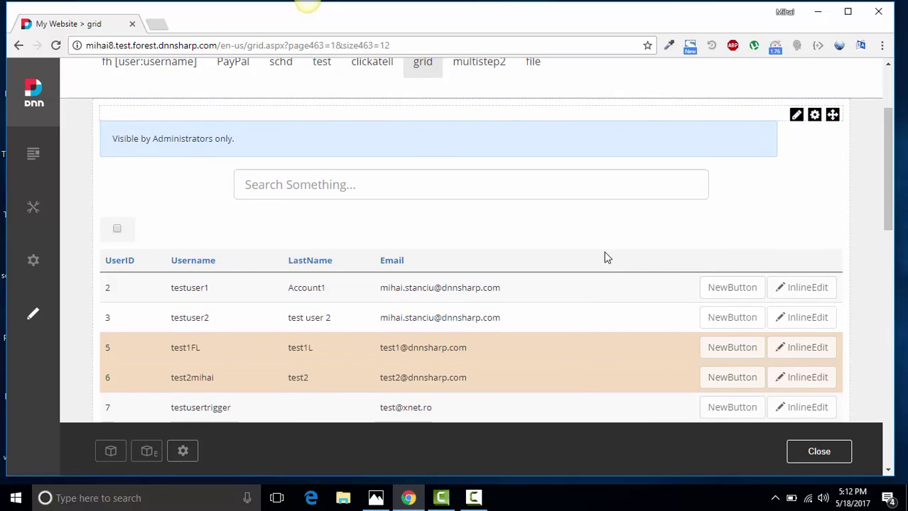
mouse_move(795, 116)
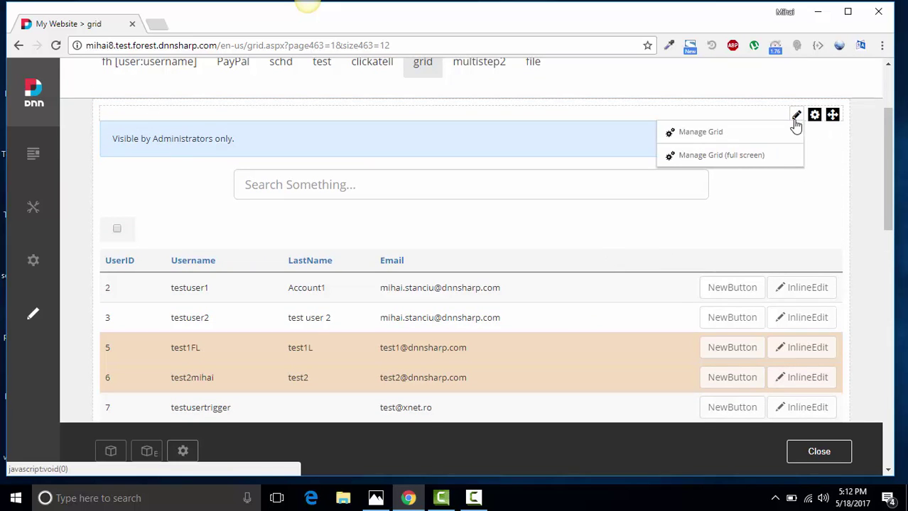
click(715, 139)
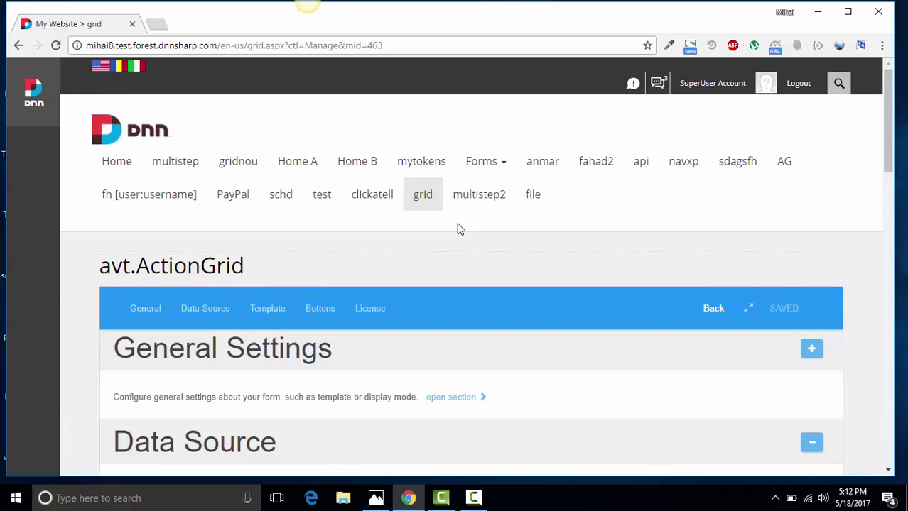
scroll(440, 233, down, 11)
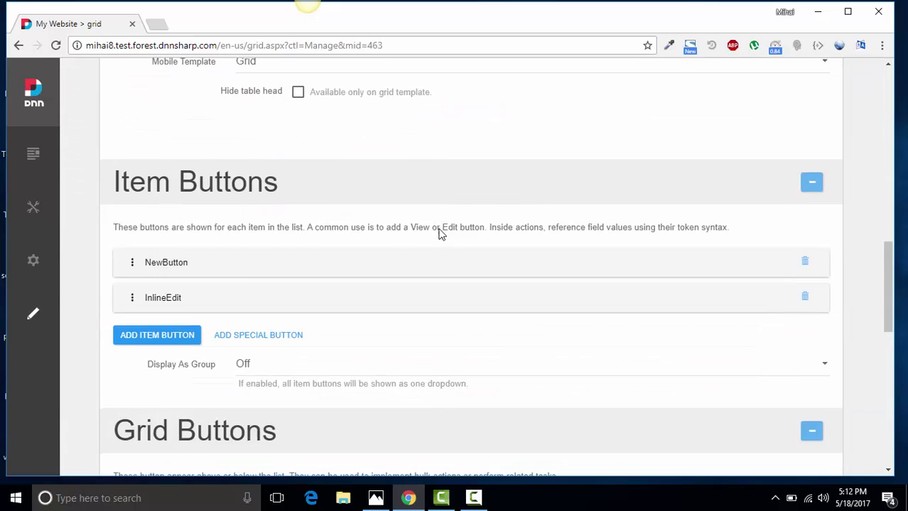
scroll(440, 233, down, 5)
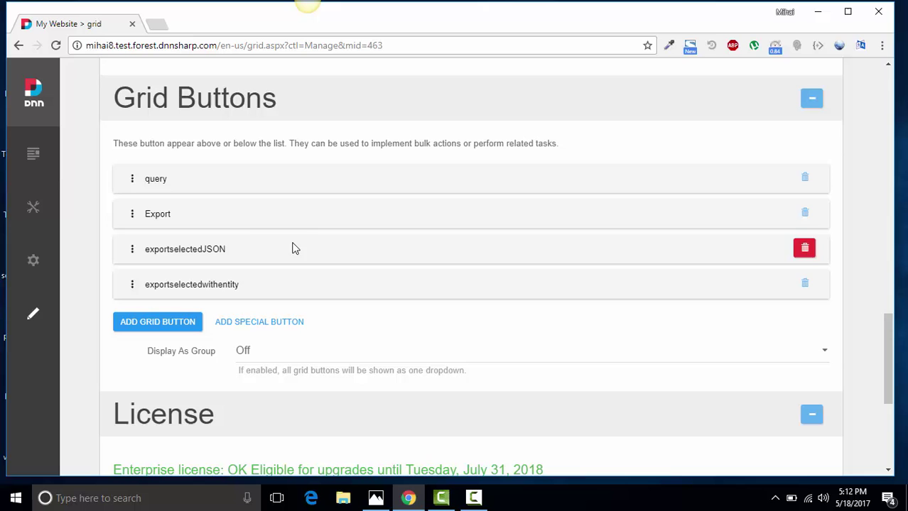
Expand the exportselectedwithentity button's settings and highlight its Per Item Actions section.
click(204, 285)
scroll(397, 234, down, 7)
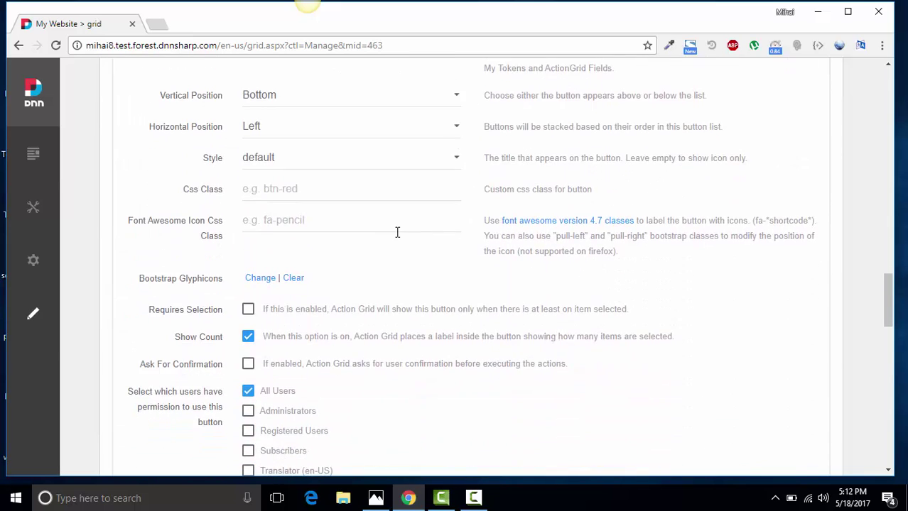
scroll(397, 234, down, 8)
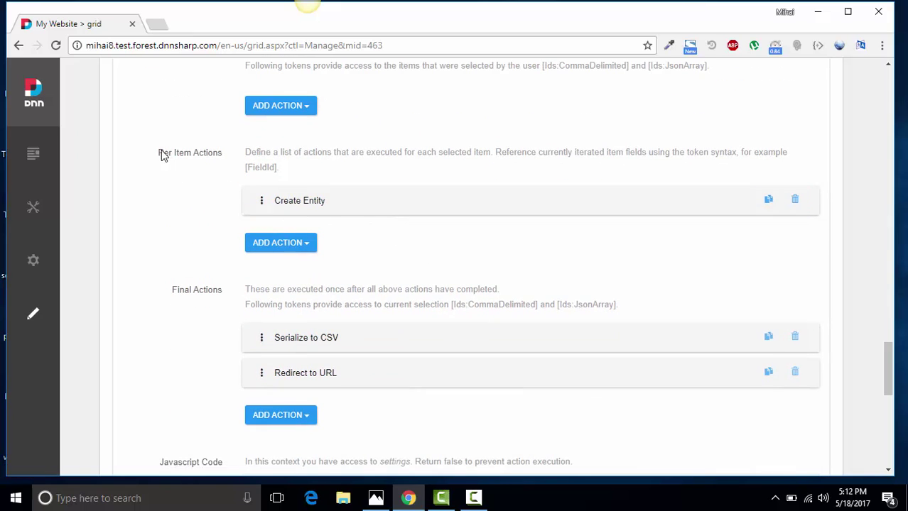
drag(160, 156, 223, 157)
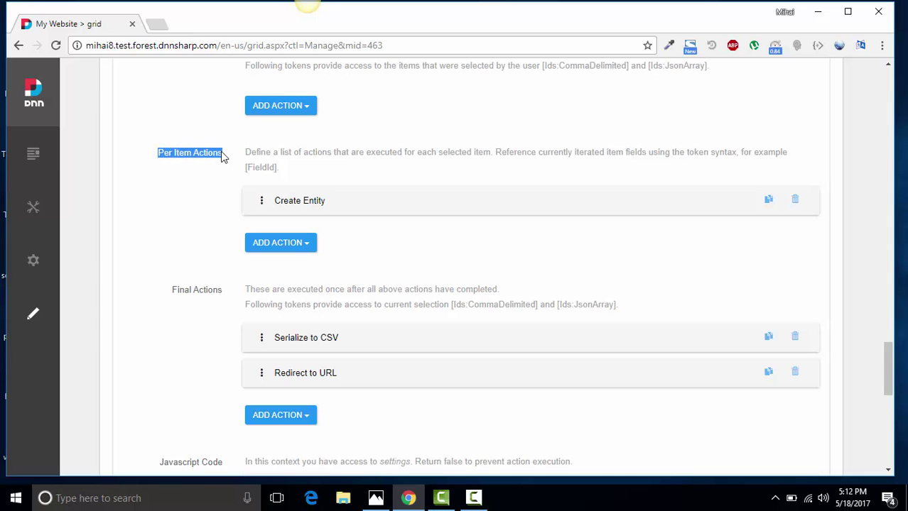
Browse the ADD ACTION > Entities list showing Create Entity, then dismiss it unchanged.
click(305, 246)
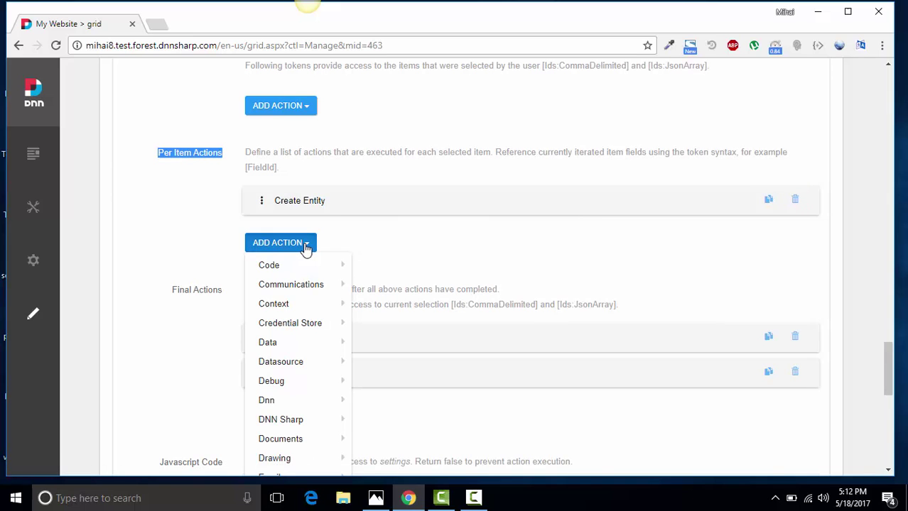
scroll(304, 245, down, 1)
mouse_move(293, 437)
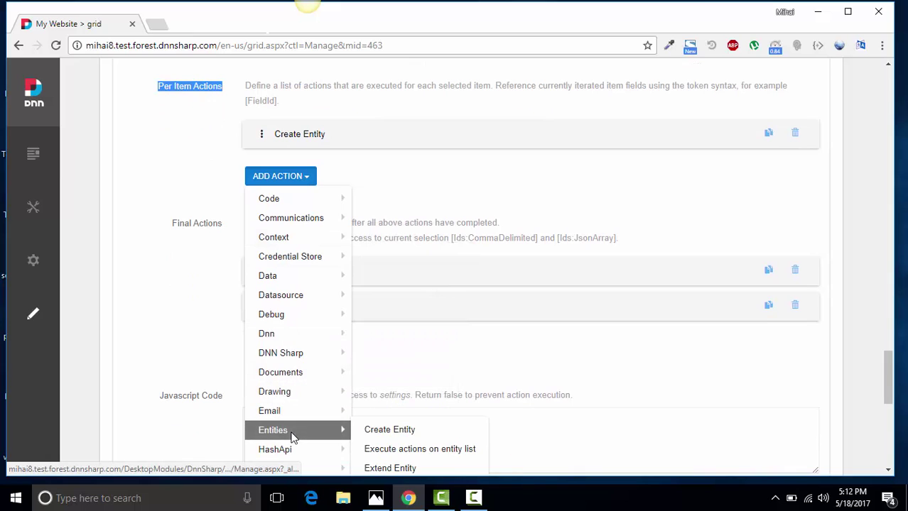
click(406, 174)
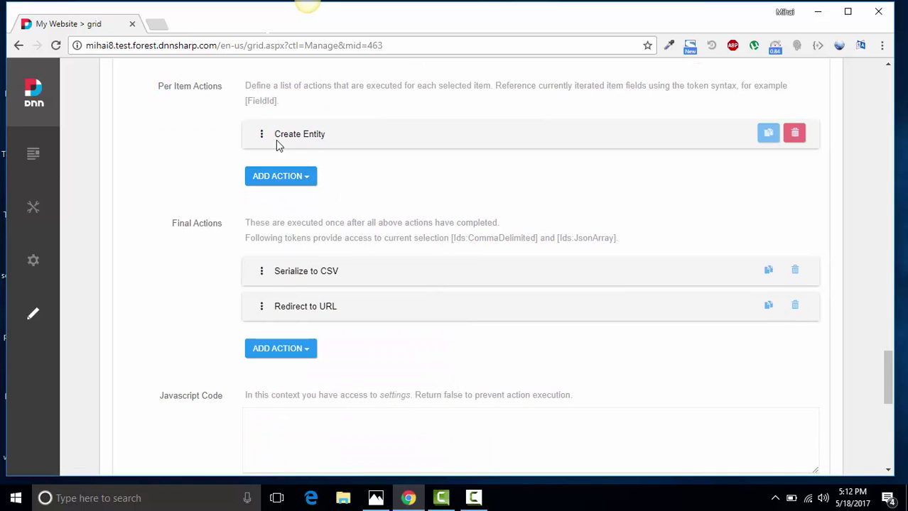
Expand the Create Entity action and highlight its entity name 'selected'.
click(299, 136)
scroll(399, 224, down, 2)
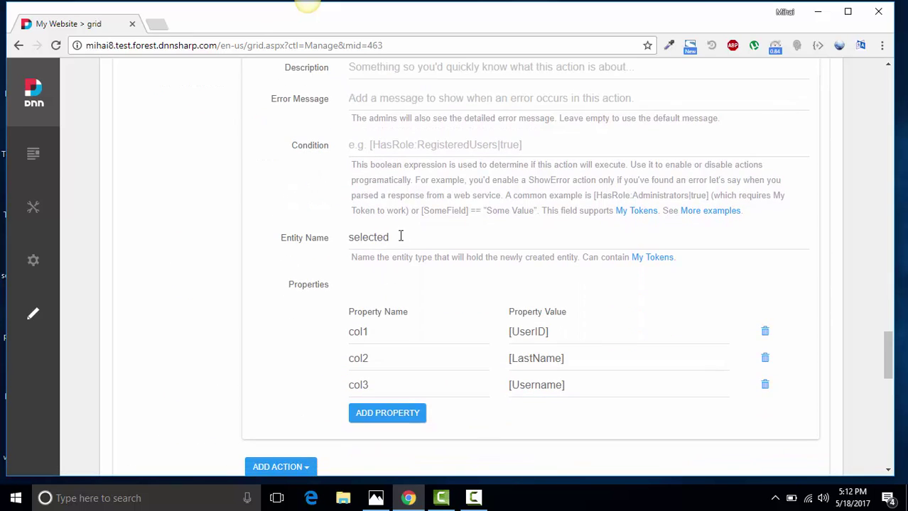
double_click(377, 237)
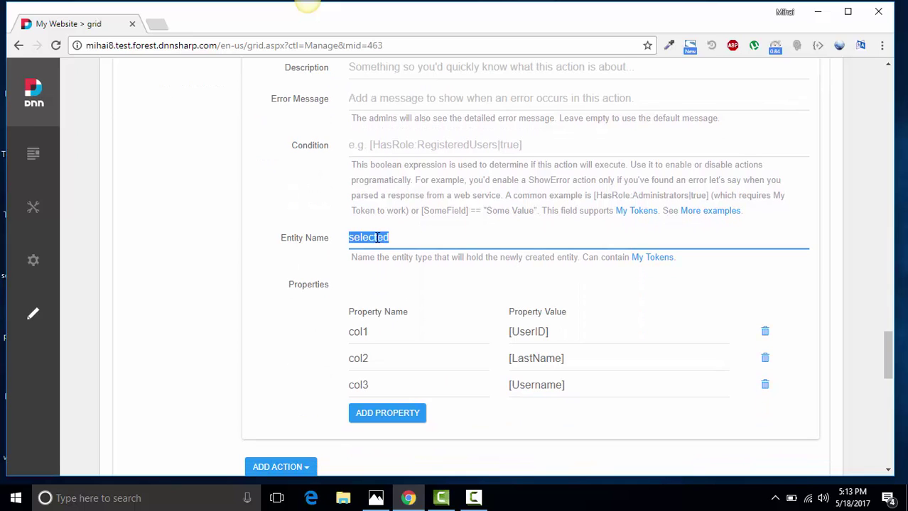
scroll(377, 237, down, 1)
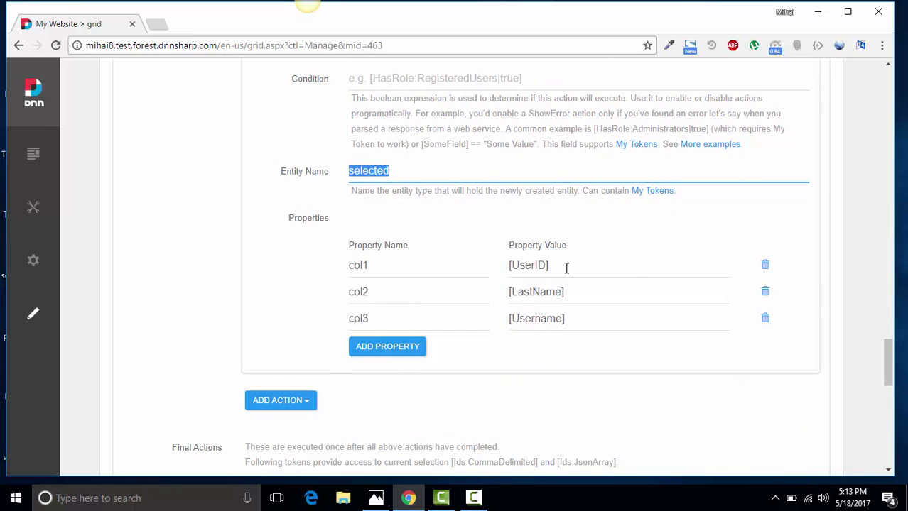
Highlight the mappings col1=[UserID], col2=[LastName], col3=[Username] in the Create Entity action.
drag(566, 267, 501, 272)
drag(572, 294, 506, 294)
drag(572, 319, 505, 321)
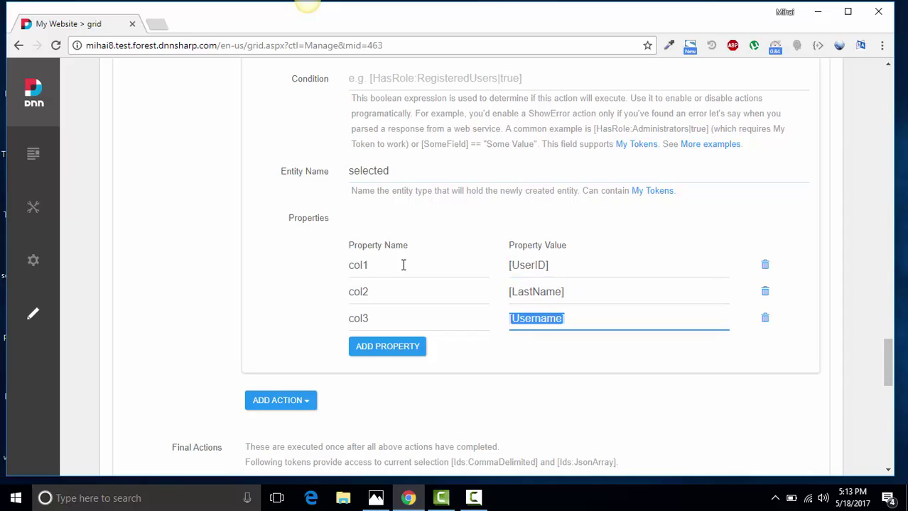
drag(403, 265, 356, 264)
double_click(369, 294)
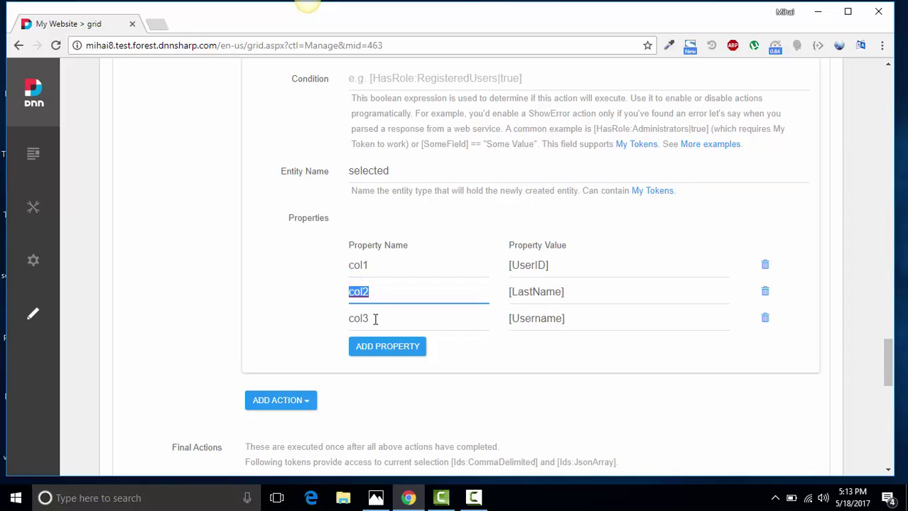
drag(375, 319, 333, 319)
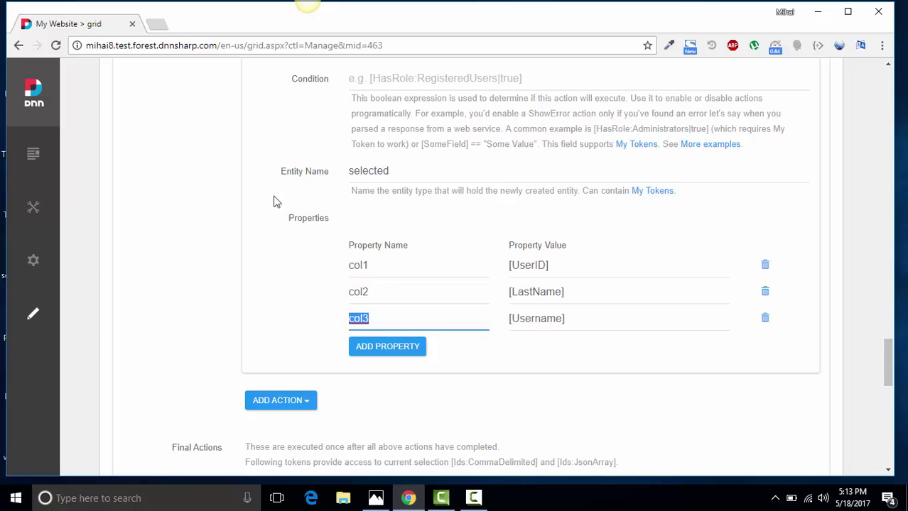
scroll(284, 206, up, 2)
scroll(284, 177, up, 2)
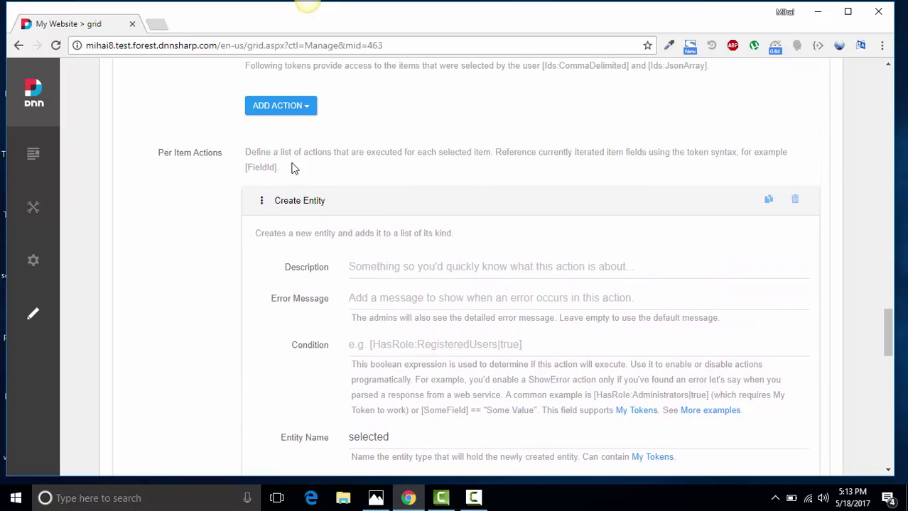
Collapse Create Entity, then expand Serialize to CSV and highlight its entity name 'selected'.
click(302, 202)
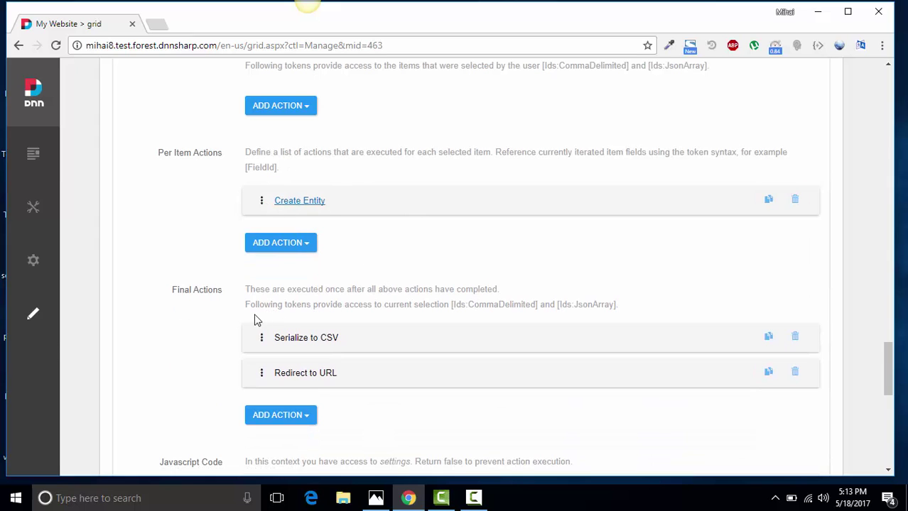
drag(170, 293, 227, 296)
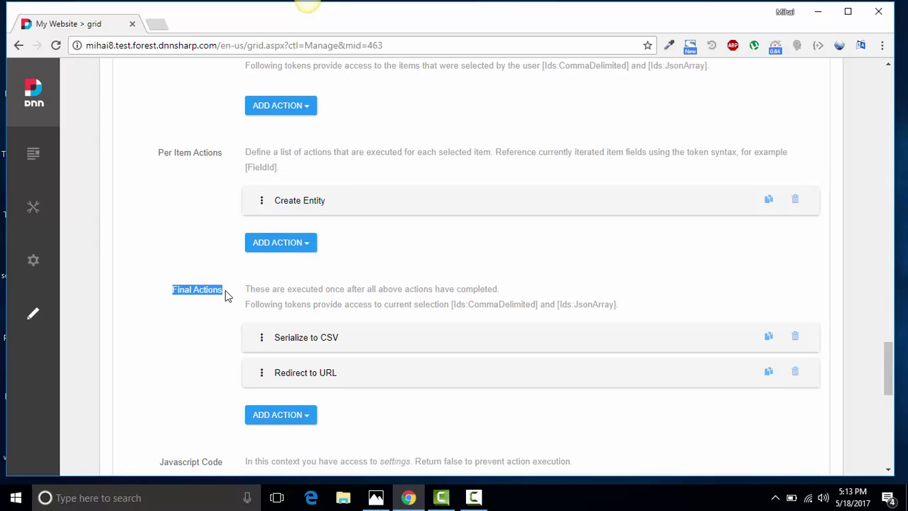
click(320, 339)
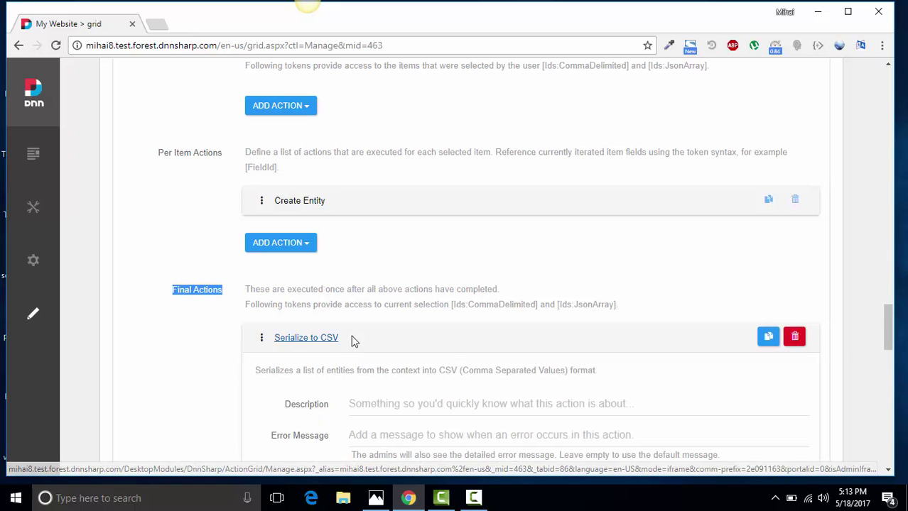
scroll(389, 305, down, 4)
scroll(385, 218, down, 1)
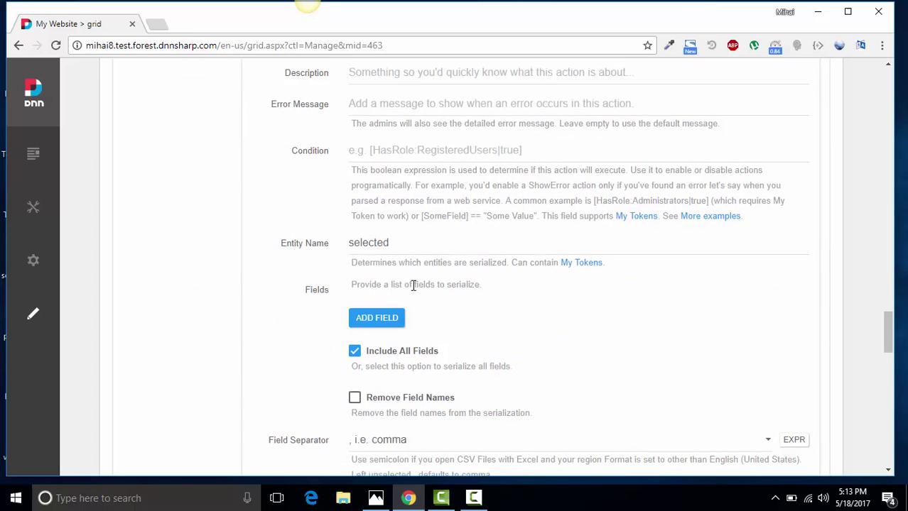
double_click(378, 242)
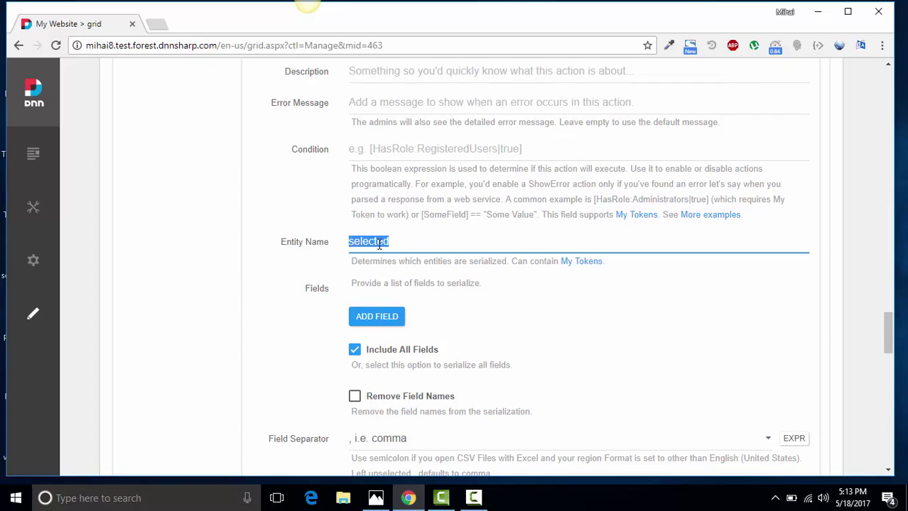
Highlight the Serialize to CSV action's stored absolute URL token 'xxx'.
scroll(379, 243, down, 2)
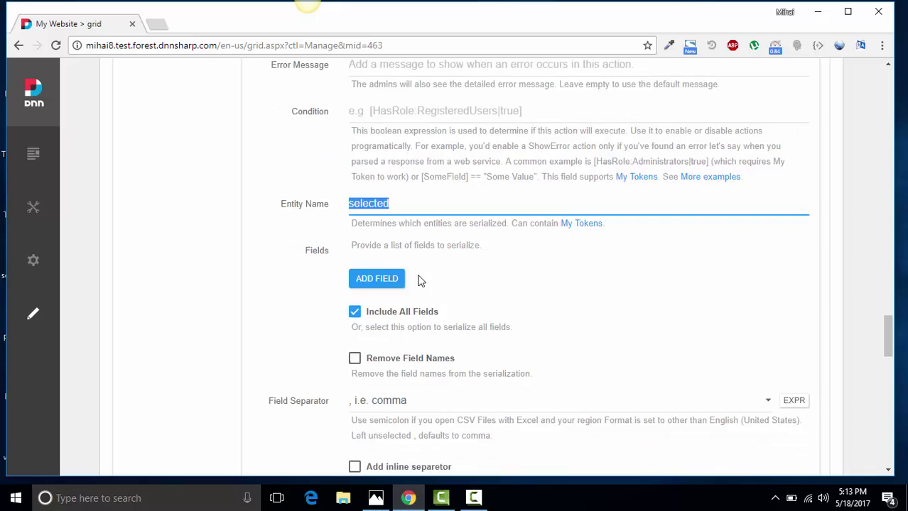
scroll(387, 243, down, 6)
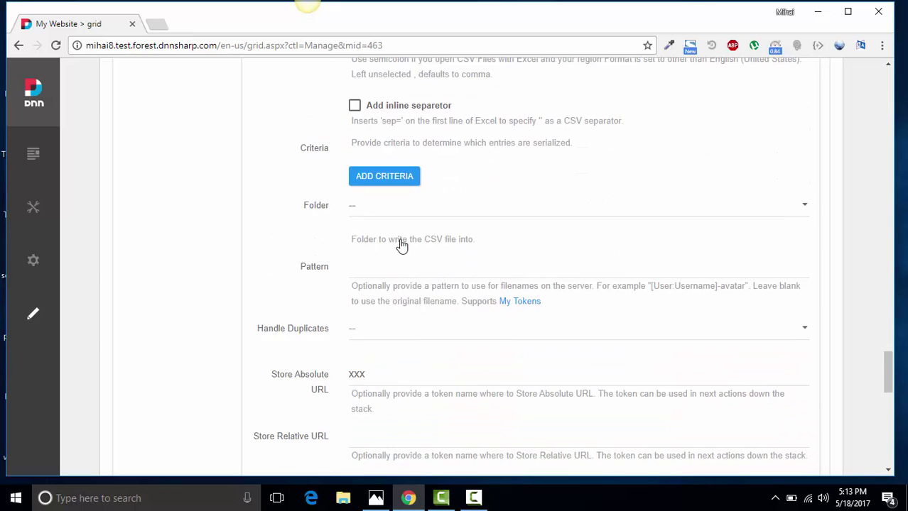
double_click(385, 244)
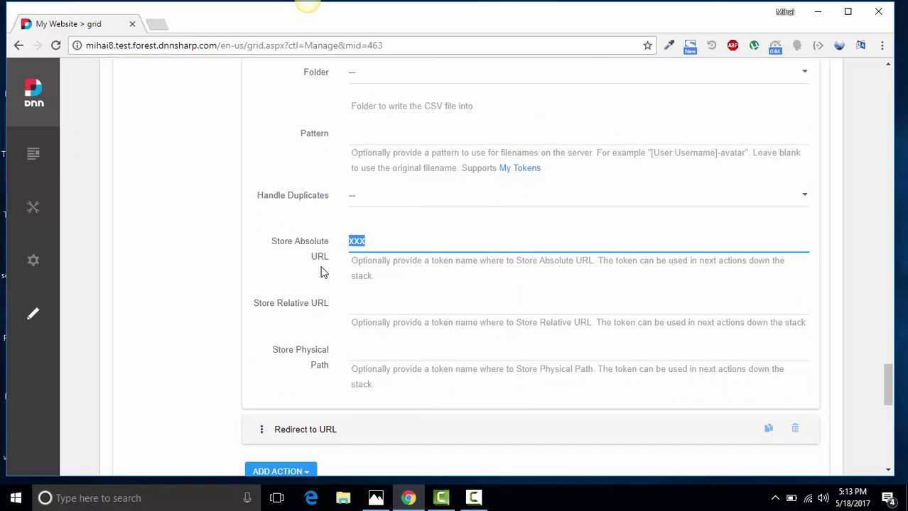
scroll(299, 298, down, 3)
Expand the Redirect to URL action and review its Force Download setting.
click(301, 231)
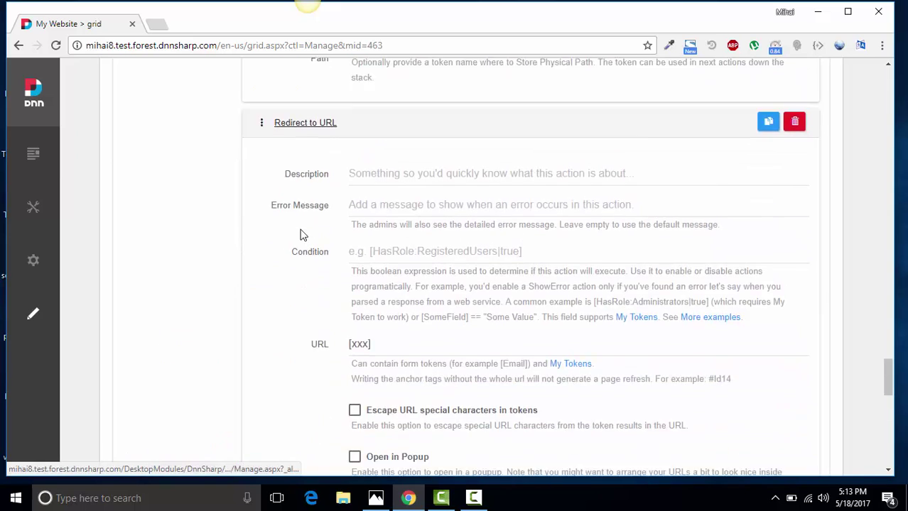
scroll(376, 248, down, 5)
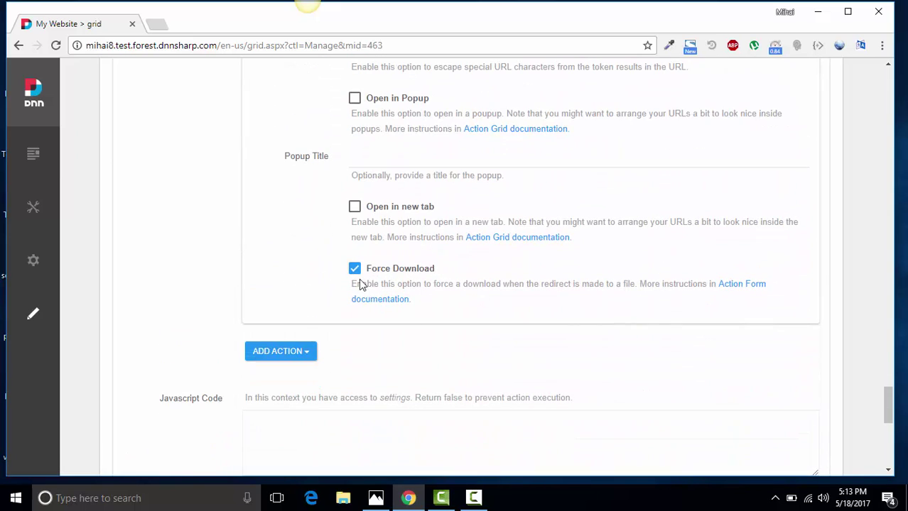
scroll(302, 312, up, 5)
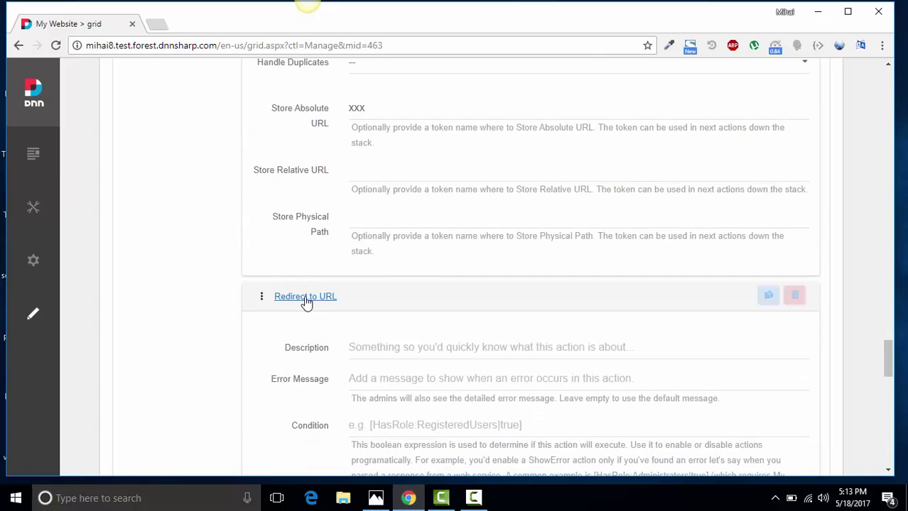
Collapse the Redirect to URL and Serialize to CSV final actions.
click(305, 299)
scroll(304, 300, up, 5)
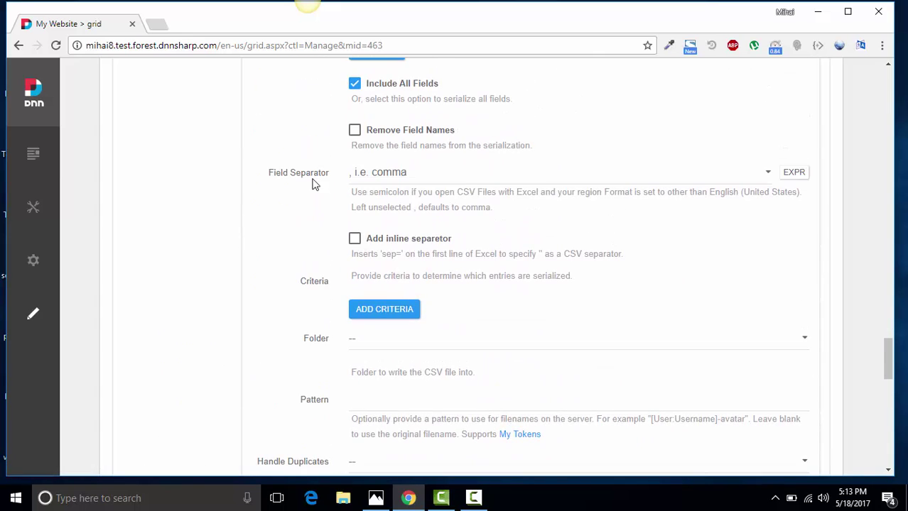
scroll(297, 203, up, 5)
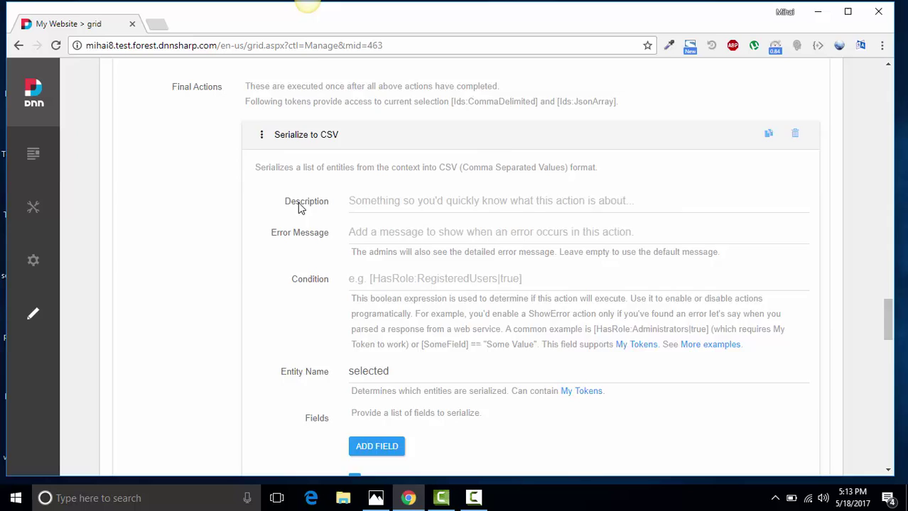
scroll(298, 203, up, 2)
click(305, 275)
scroll(206, 277, down, 3)
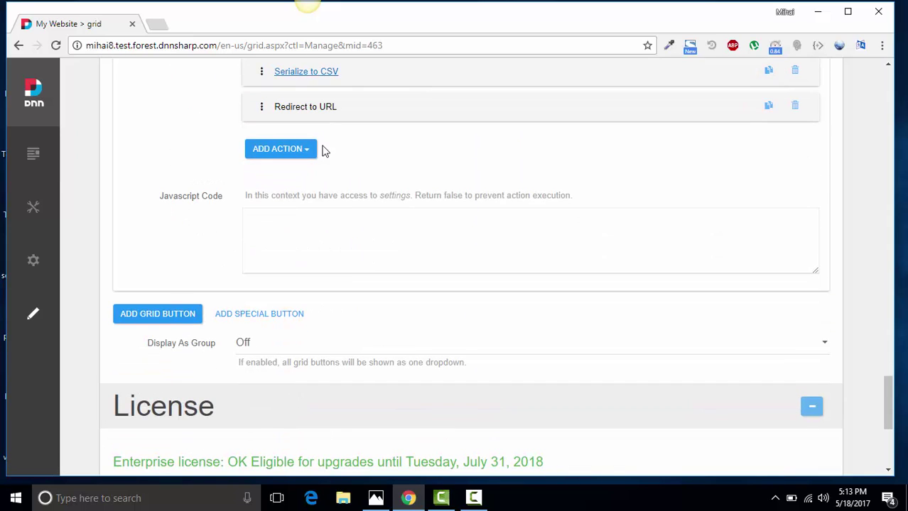
Add an Execute actions on entity list final action with Entity Name 'selected'.
click(307, 151)
scroll(314, 211, down, 2)
mouse_move(302, 254)
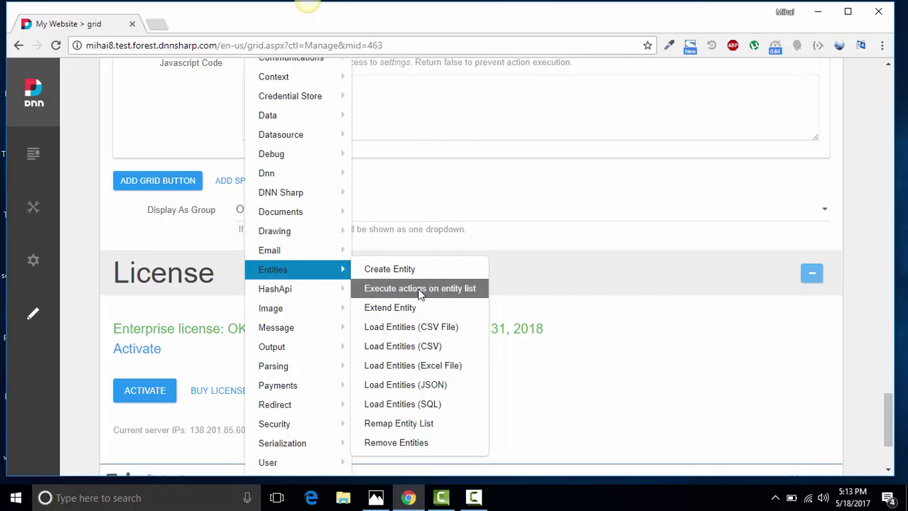
click(420, 289)
click(380, 294)
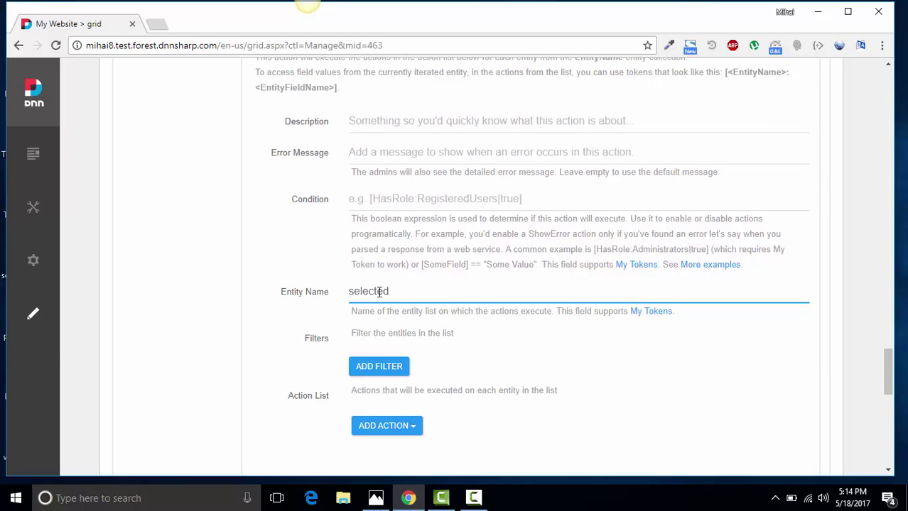
scroll(380, 293, down, 2)
Add a Send Email action inside the entity loop's action list.
click(398, 296)
scroll(406, 302, down, 2)
mouse_move(409, 302)
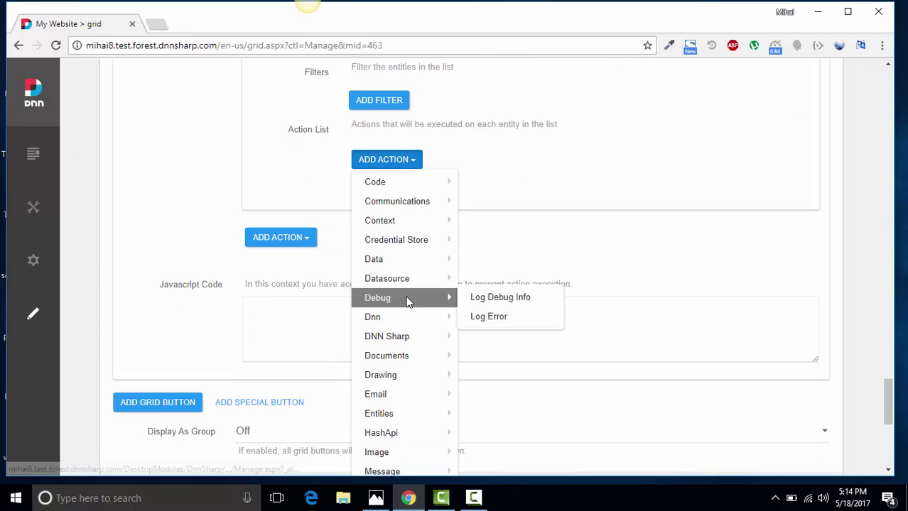
scroll(411, 302, down, 1)
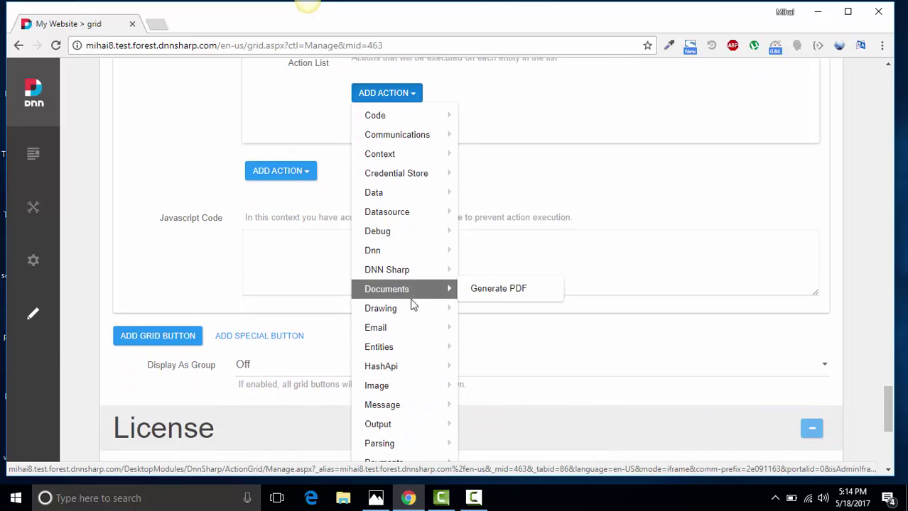
scroll(412, 330, down, 2)
mouse_move(416, 199)
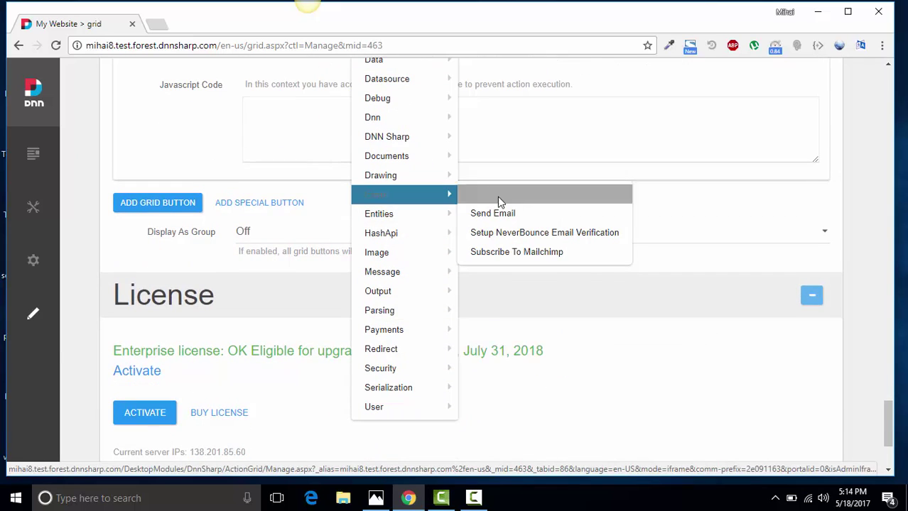
click(508, 214)
Collapse the Send Email and Execute actions on entity list actions.
scroll(370, 233, up, 4)
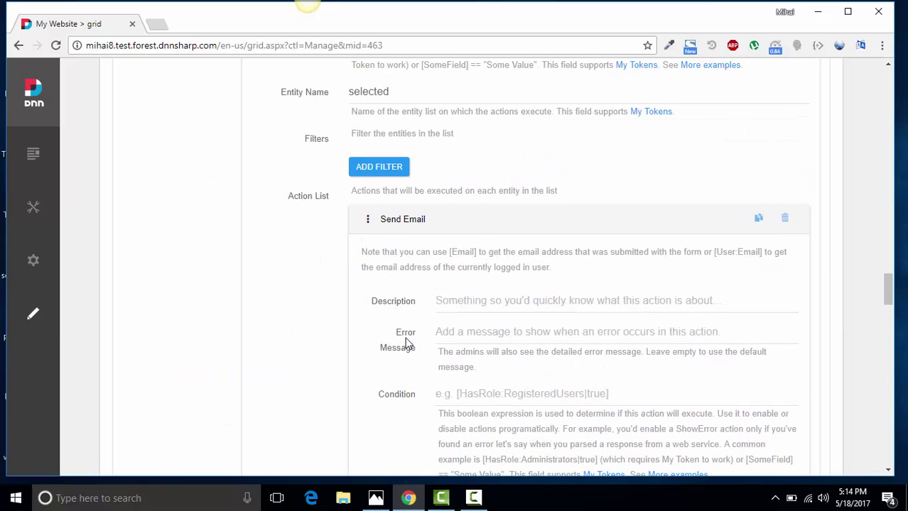
click(418, 220)
scroll(427, 192, up, 5)
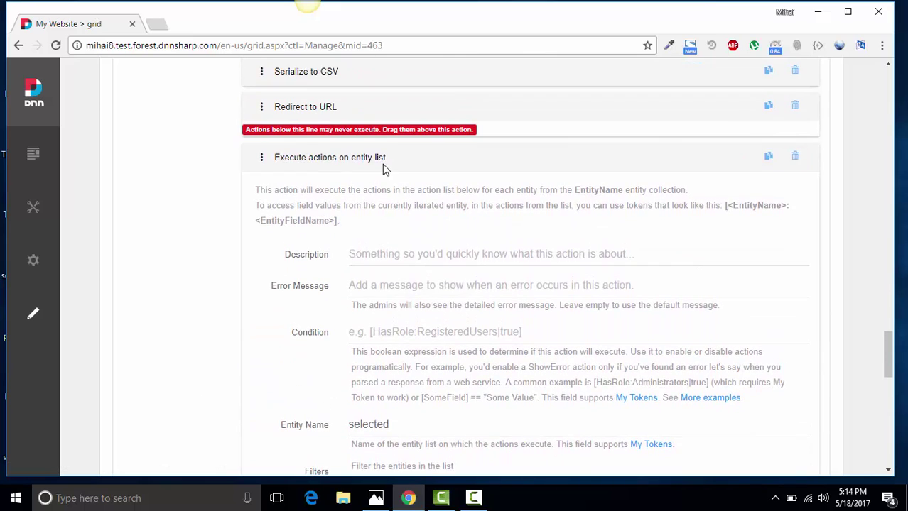
click(377, 162)
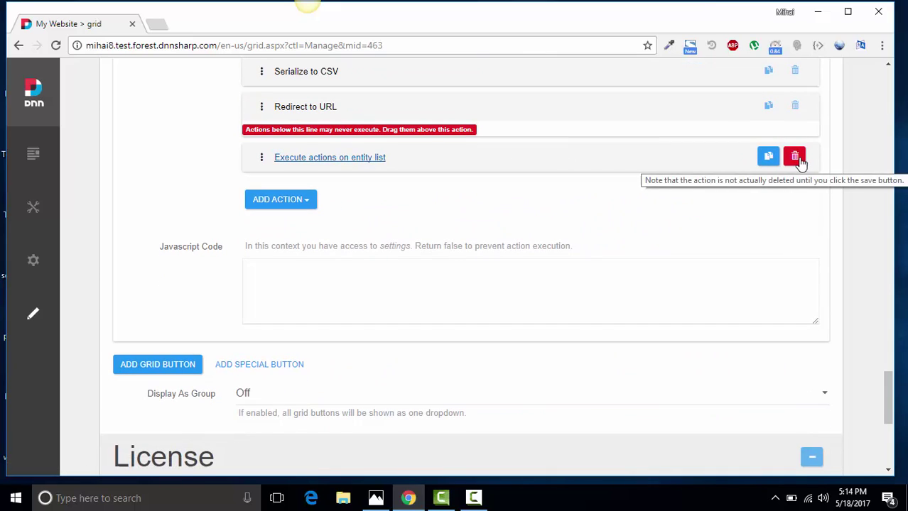
scroll(341, 172, up, 2)
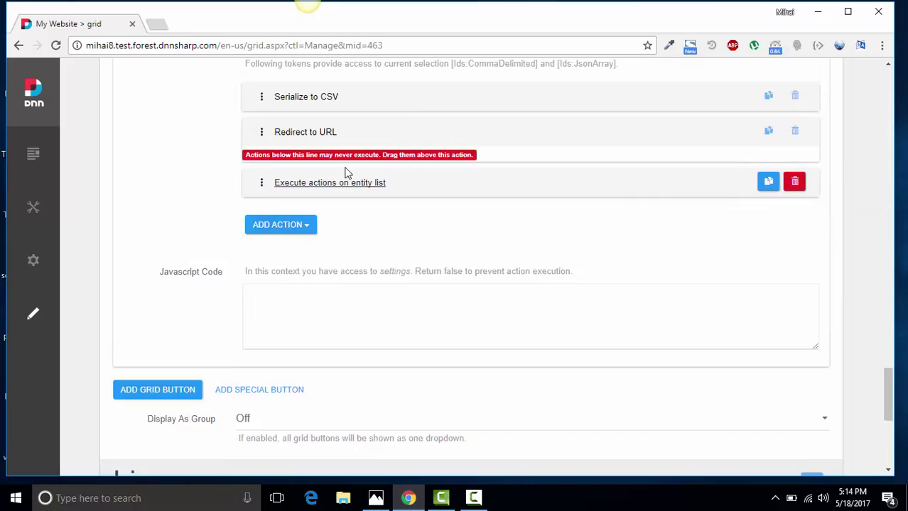
scroll(329, 173, up, 8)
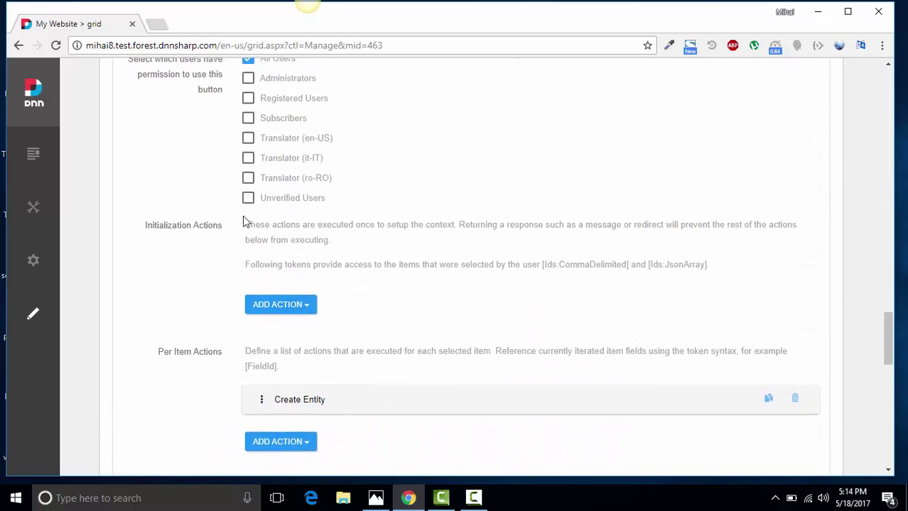
scroll(232, 222, up, 8)
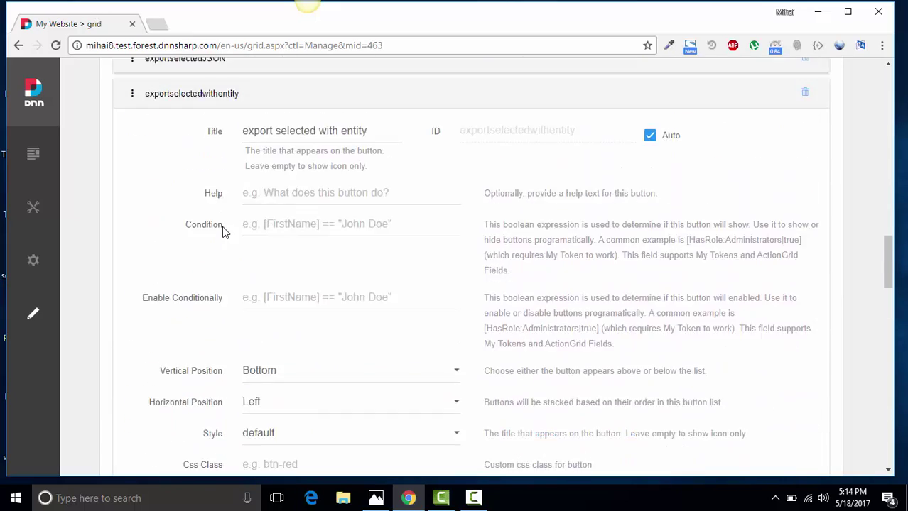
Swap to the exportselectedJSON button's settings to show its Inject Data, Regex and Load Entities (JSON) actions.
click(201, 222)
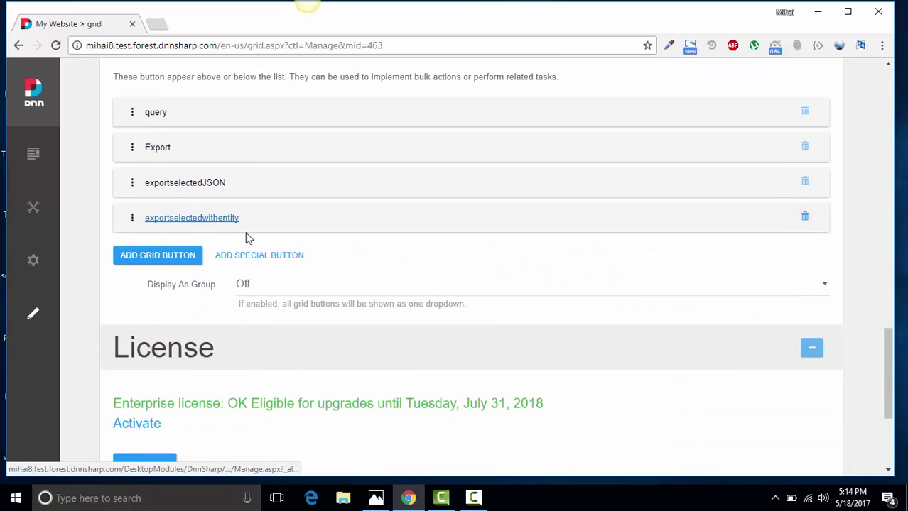
click(202, 187)
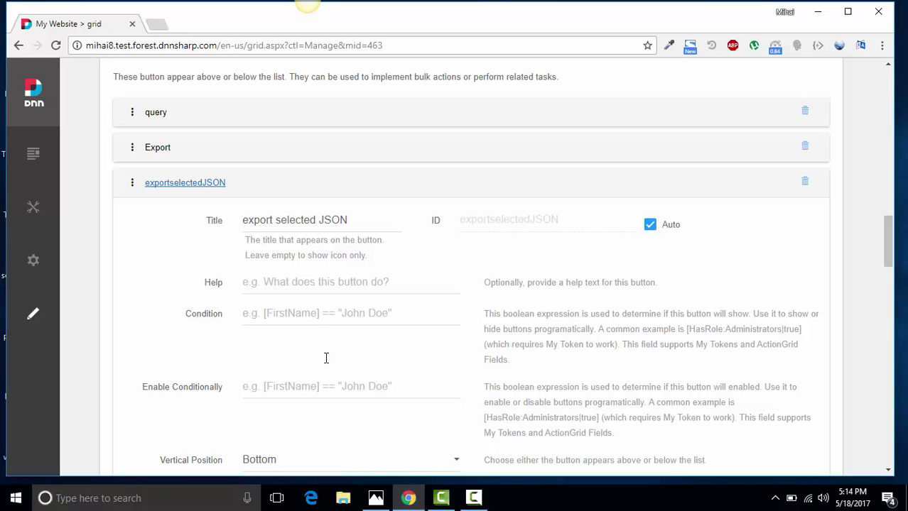
scroll(316, 319, down, 3)
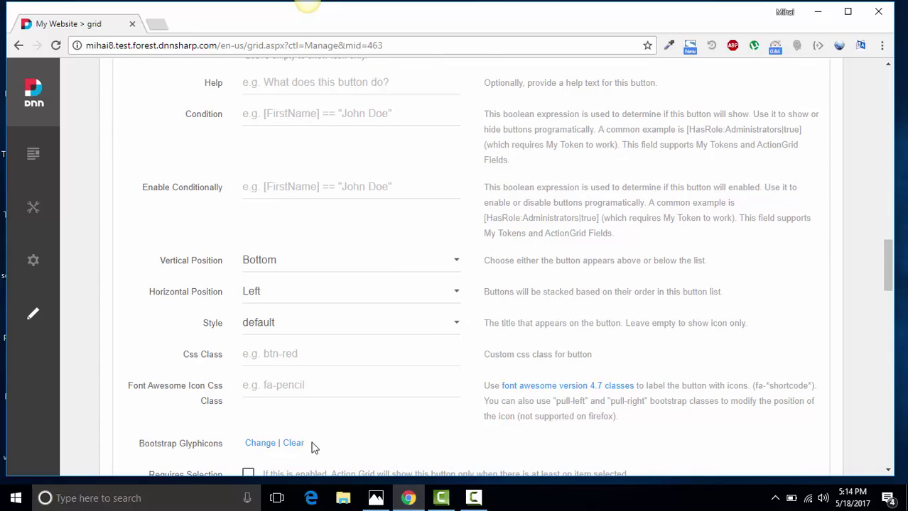
scroll(320, 312, down, 8)
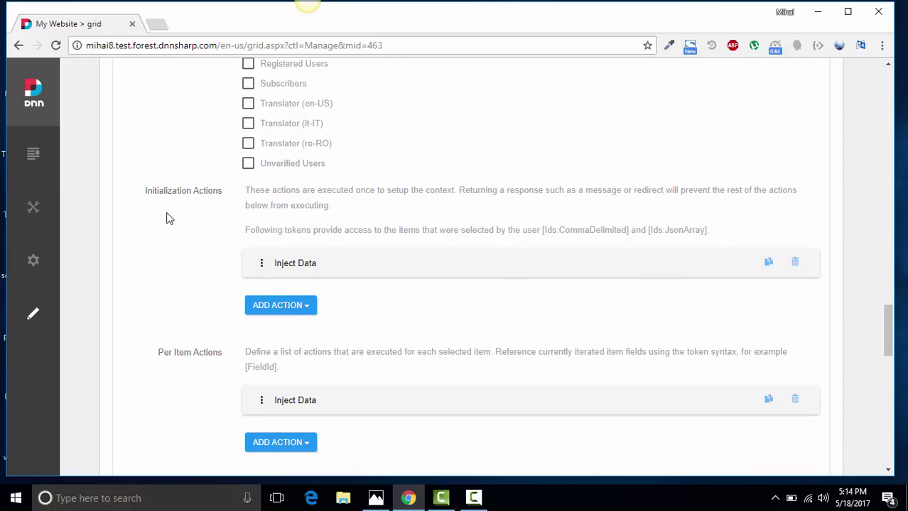
scroll(166, 218, down, 2)
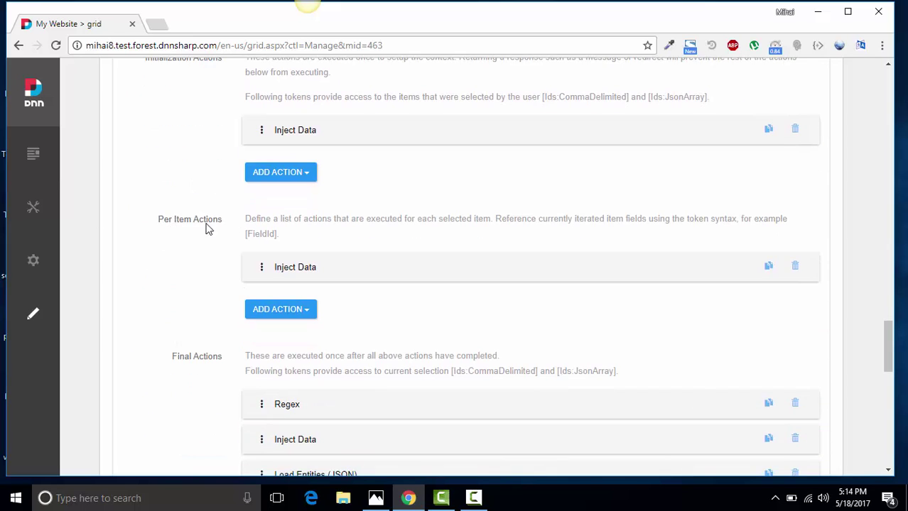
Expand the Per Item Inject Data action and scroll down to its Data value.
click(310, 270)
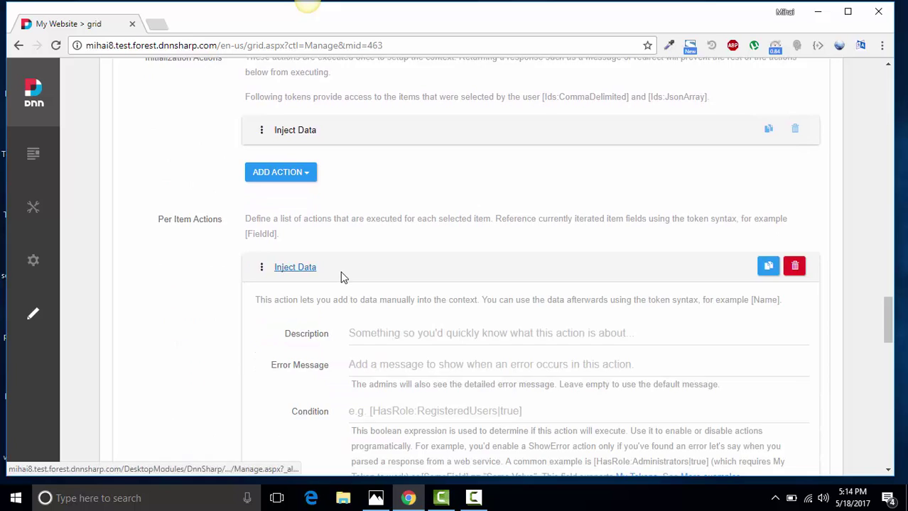
scroll(404, 204, down, 1)
scroll(351, 257, down, 3)
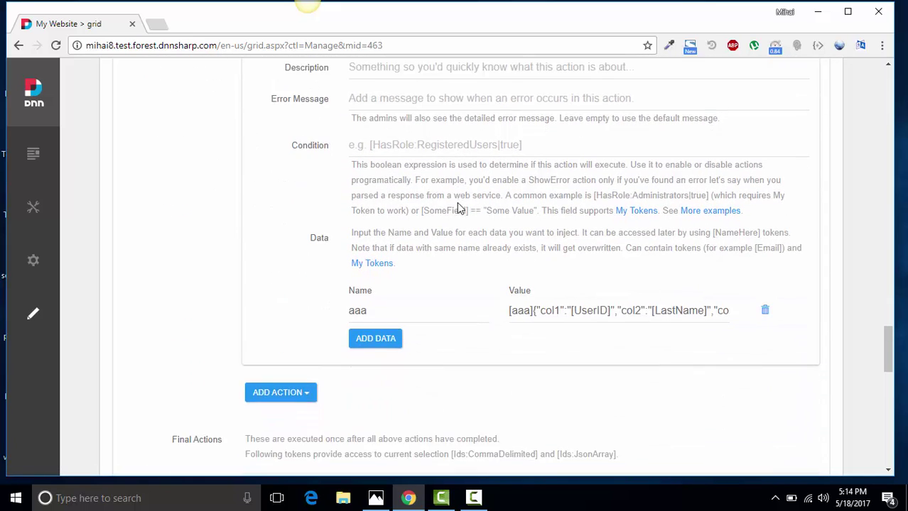
scroll(458, 208, down, 1)
Select and copy the col1–col3 JSON text that follows the [aaa] prefix.
drag(372, 244, 317, 252)
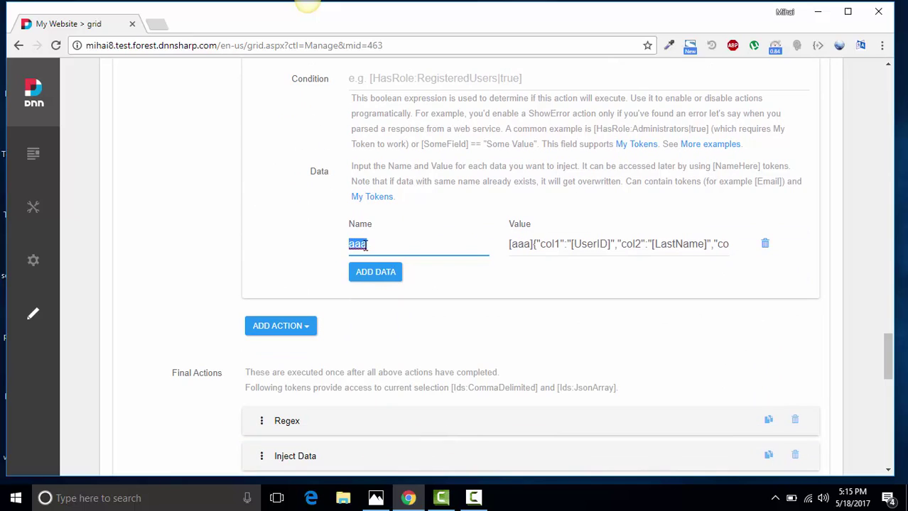
drag(533, 244, 509, 244)
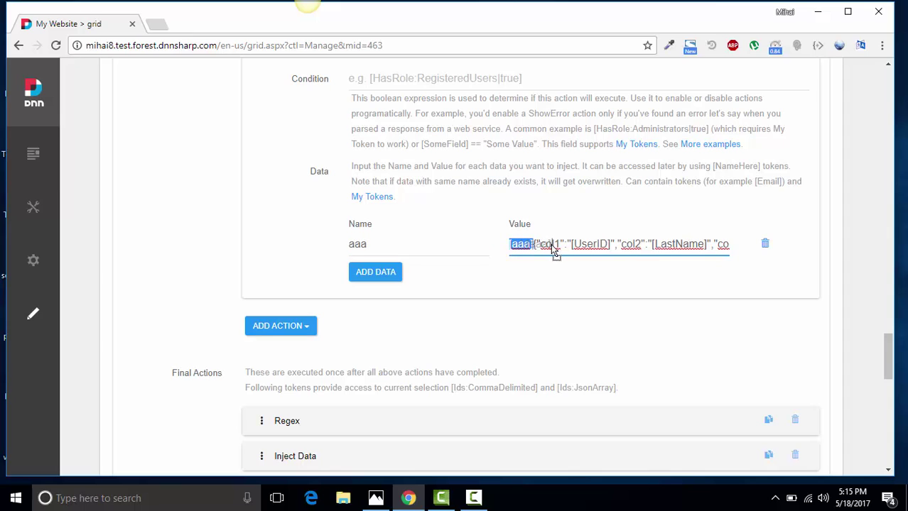
click(537, 248)
drag(534, 245, 725, 242)
key(ctrl+c)
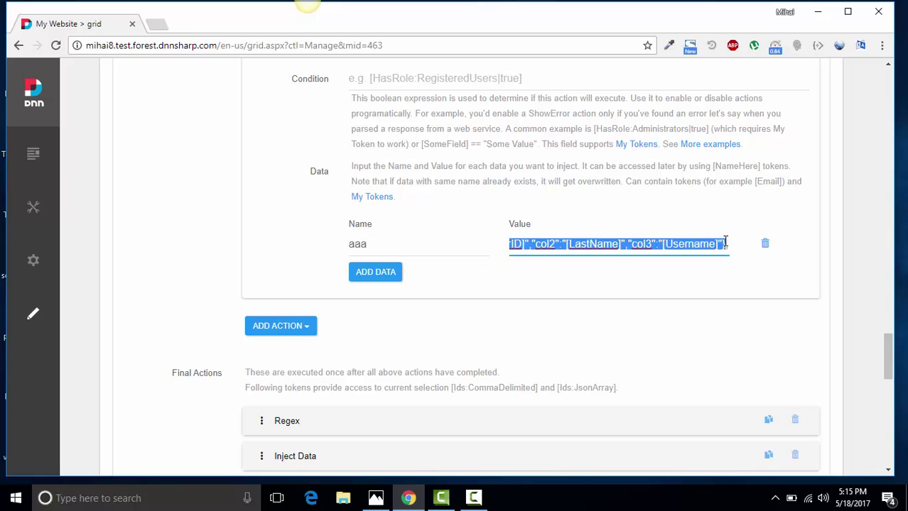
Paste the copied col1–col3 JSON into a new Chrome tab's address bar to read it in full.
click(157, 24)
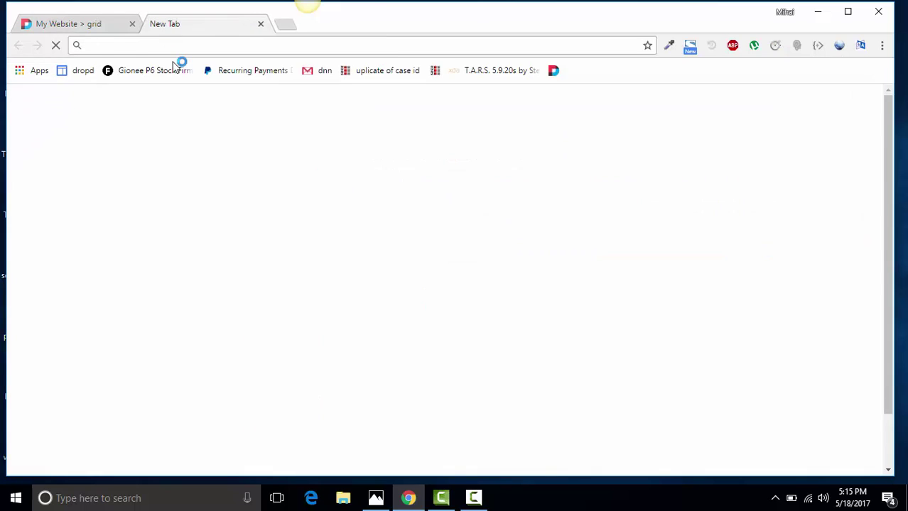
key(ctrl+v)
click(103, 46)
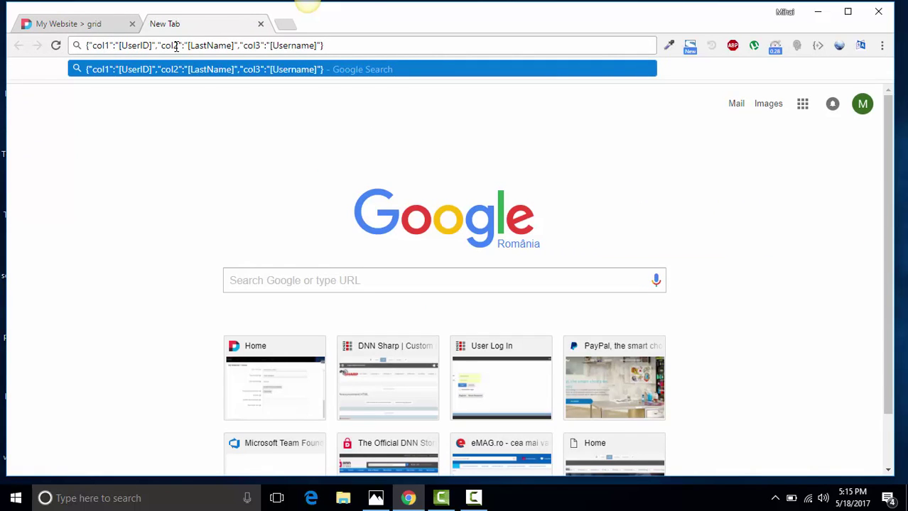
key(Return)
Back in the grid, add a comma after the JSON's closing brace in the aaa value.
click(260, 23)
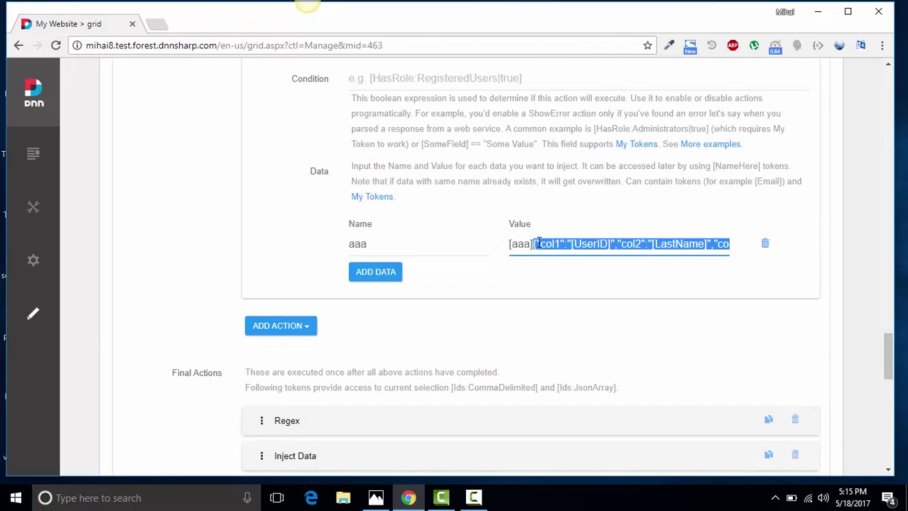
click(679, 244)
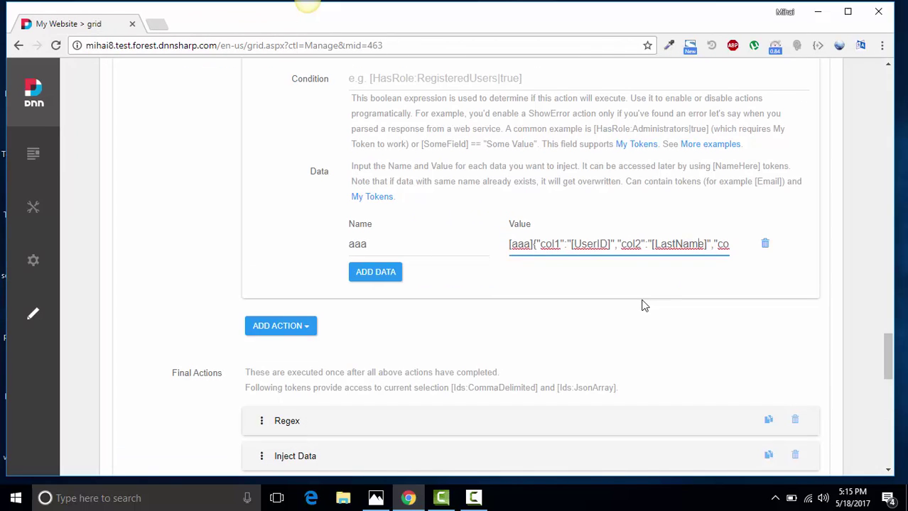
key(Right)
key(Right)
key(Right)
key(Right)
key(Right)
key(Right)
key(Right)
key(Right)
key(Right)
key(Right)
key(Right)
key(Right)
key(Right)
key(Right)
key(Right)
key(Right)
key(Right)
key(Right)
key(Right)
key(Right)
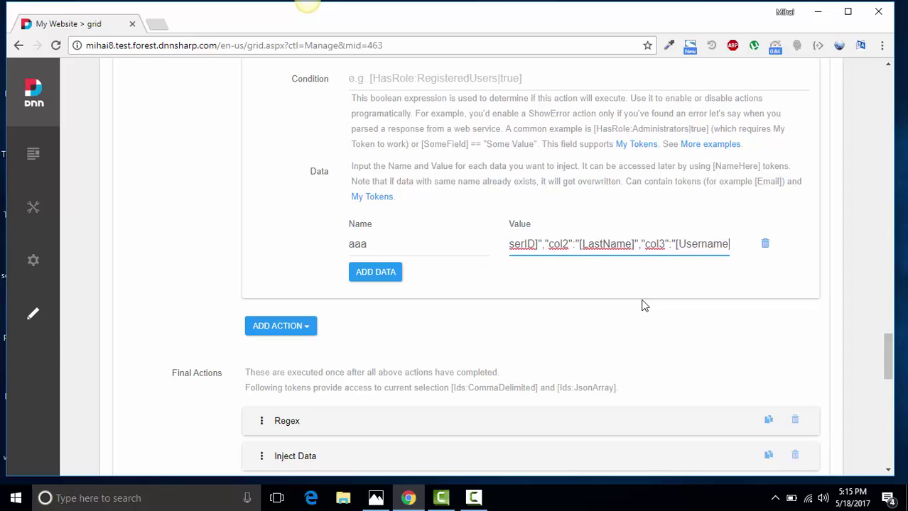
text(,)
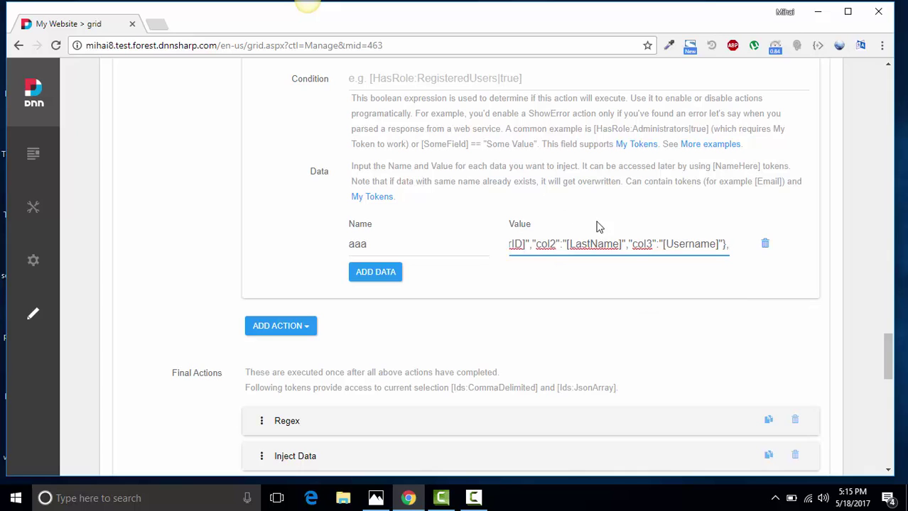
scroll(364, 284, up, 4)
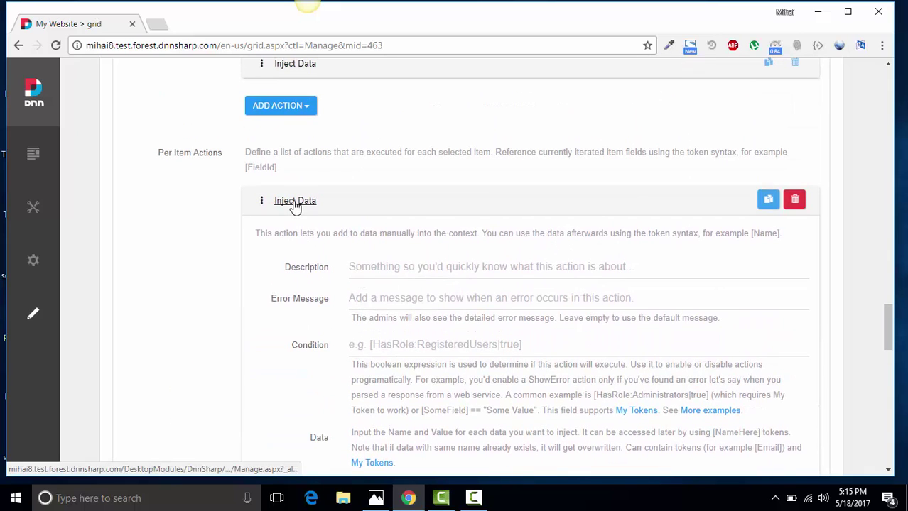
click(296, 203)
scroll(311, 213, up, 1)
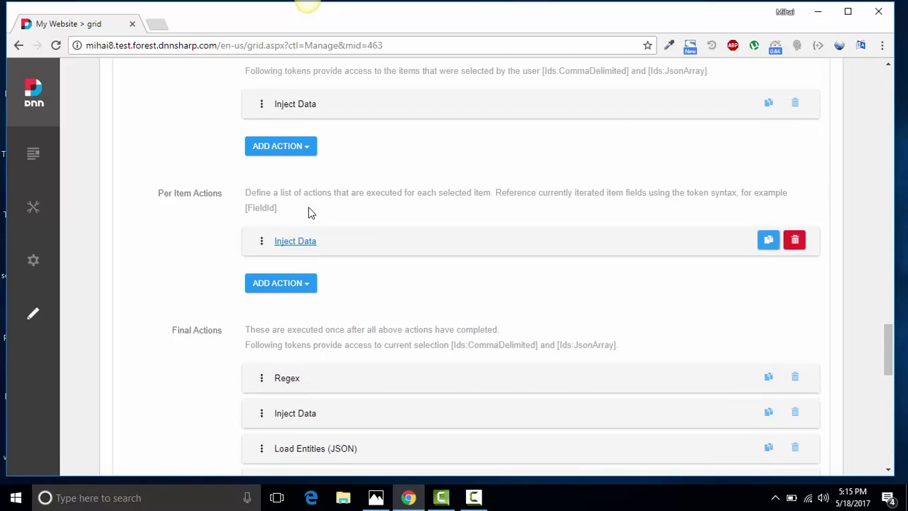
scroll(313, 277, up, 1)
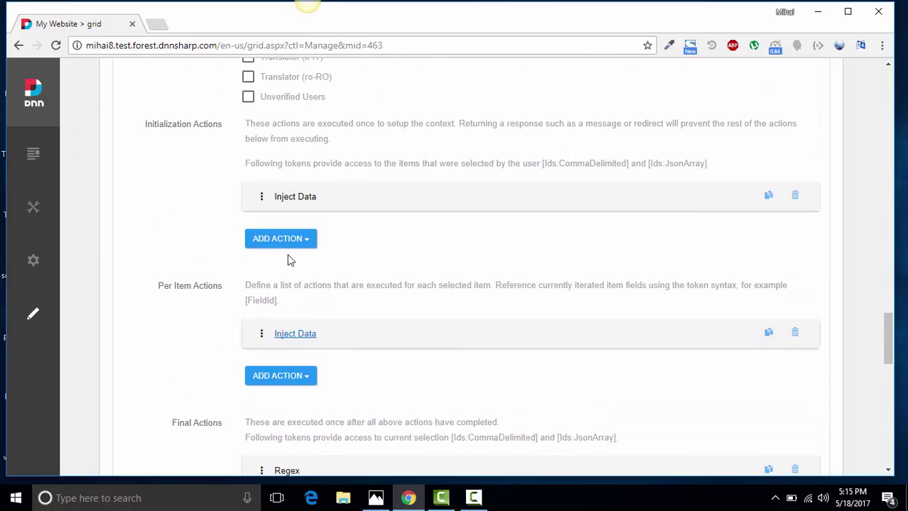
click(304, 199)
scroll(624, 299, down, 3)
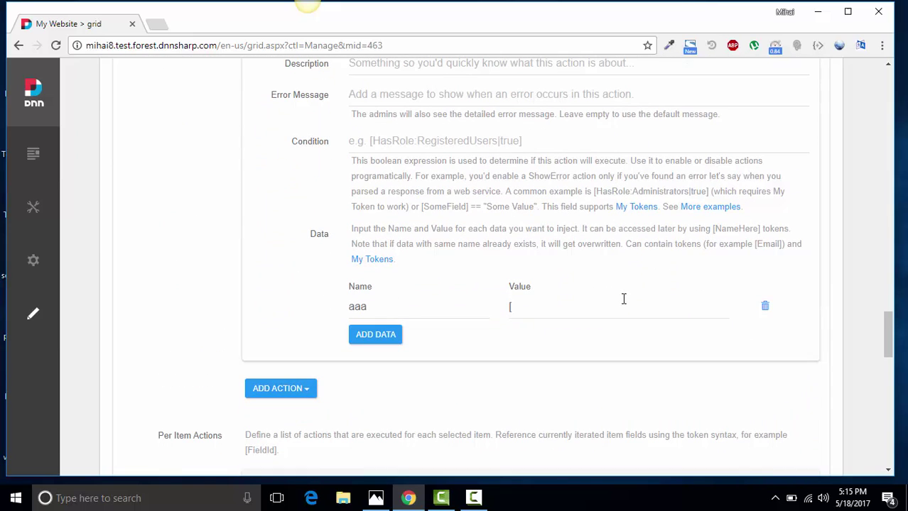
click(527, 306)
scroll(186, 219, up, 5)
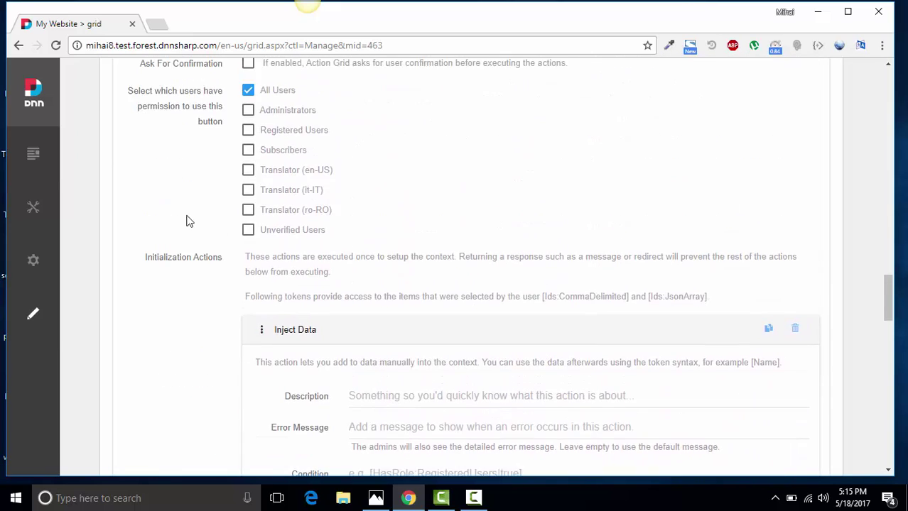
click(301, 321)
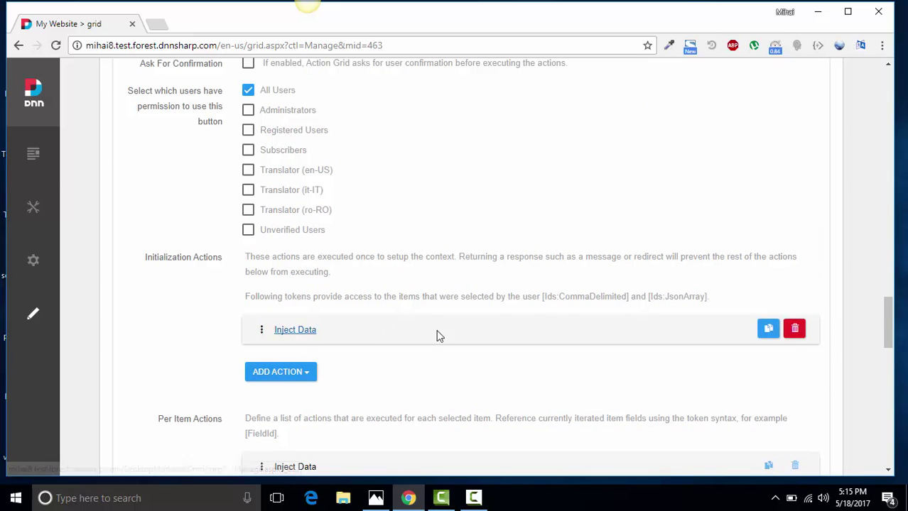
scroll(402, 324, down, 2)
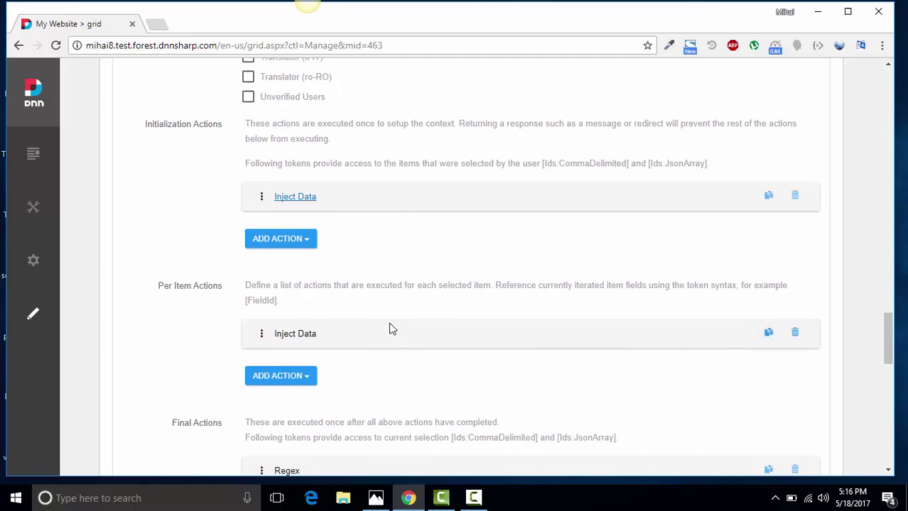
scroll(390, 328, down, 1)
scroll(389, 326, down, 1)
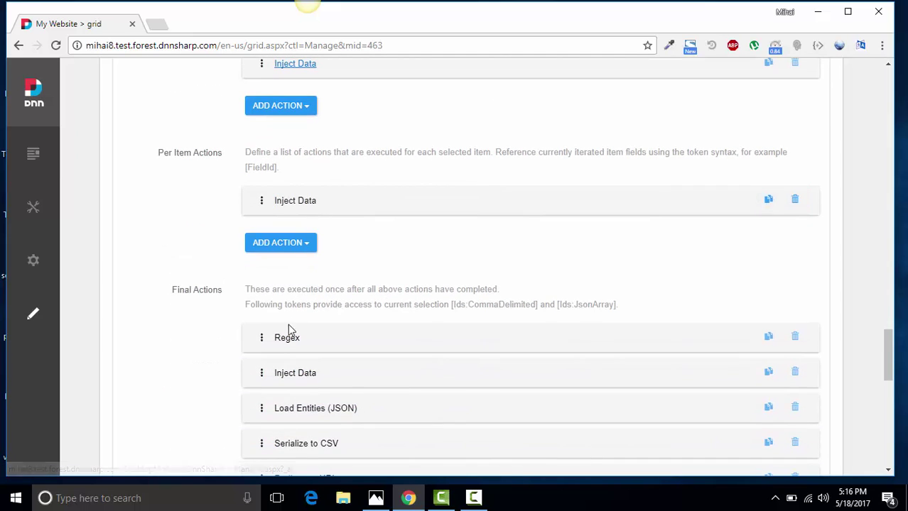
scroll(275, 315, down, 1)
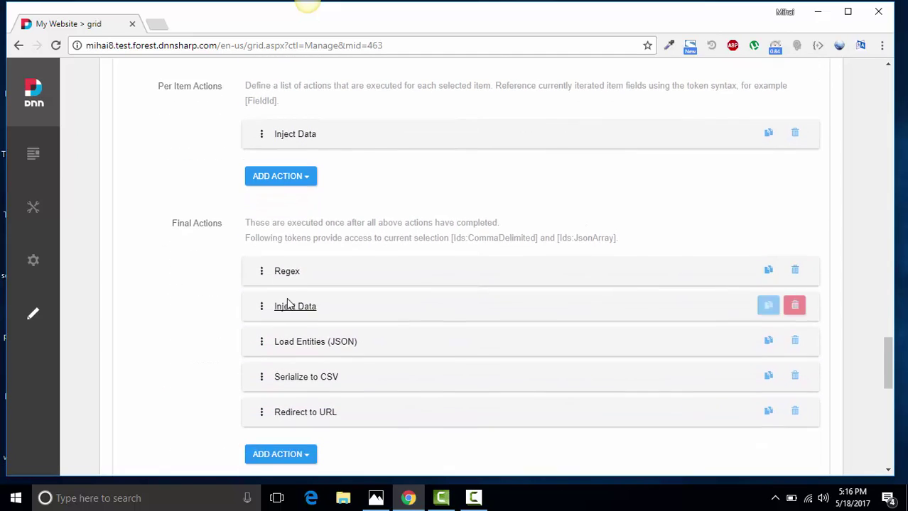
click(305, 137)
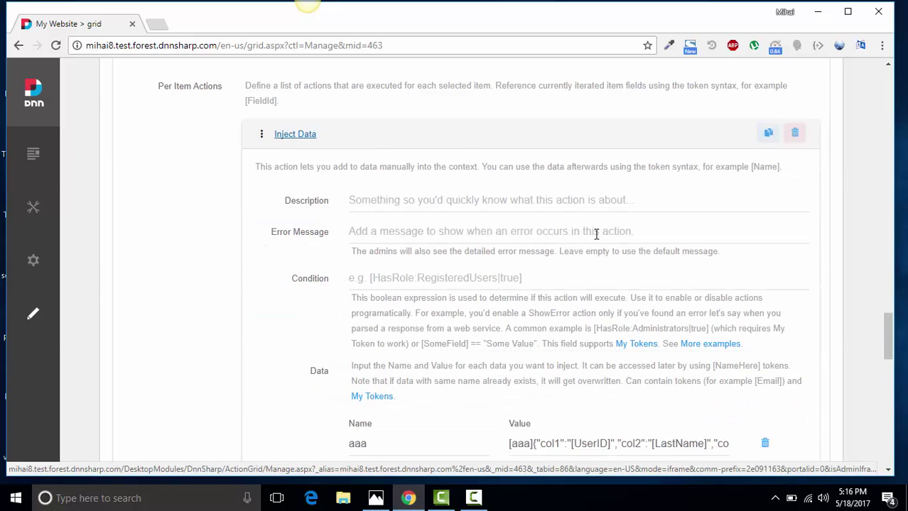
scroll(593, 234, down, 3)
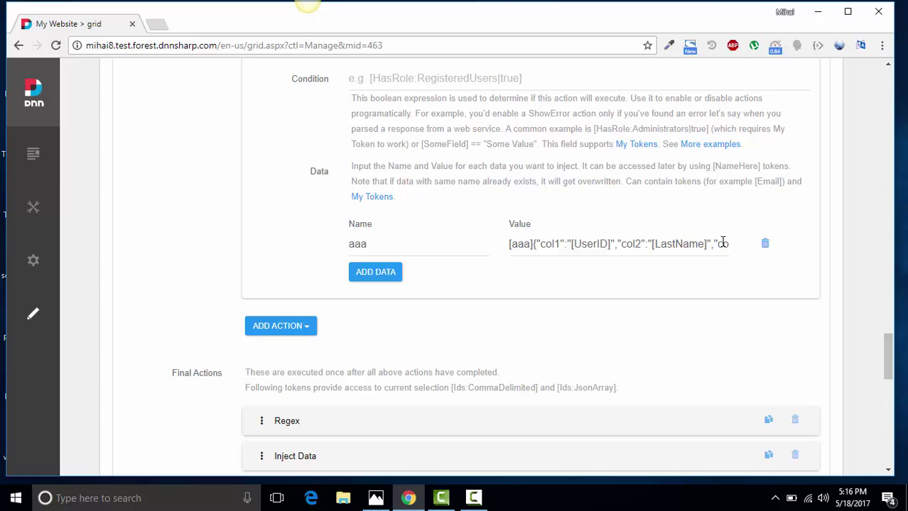
scroll(433, 207, up, 4)
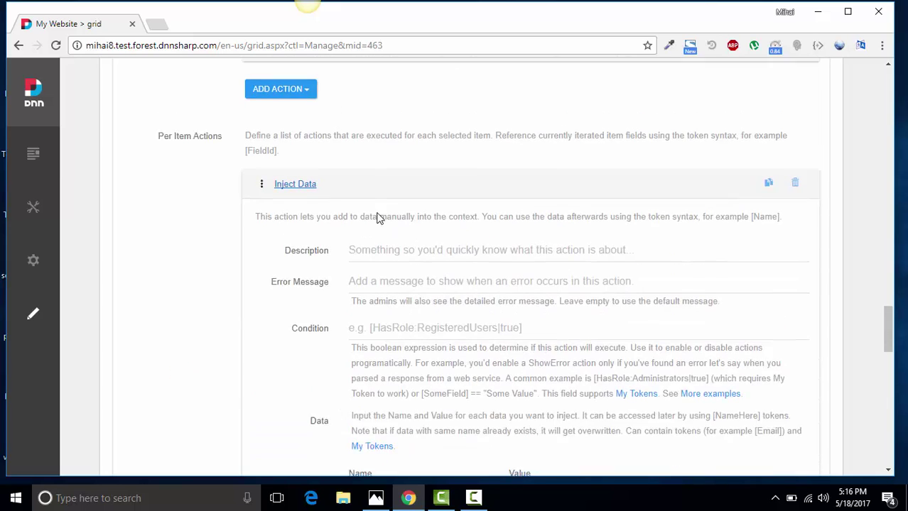
Configure the Regex final action: Input [aaa], Store in Token aaa, pattern (.+),$.
click(300, 202)
scroll(299, 236, down, 1)
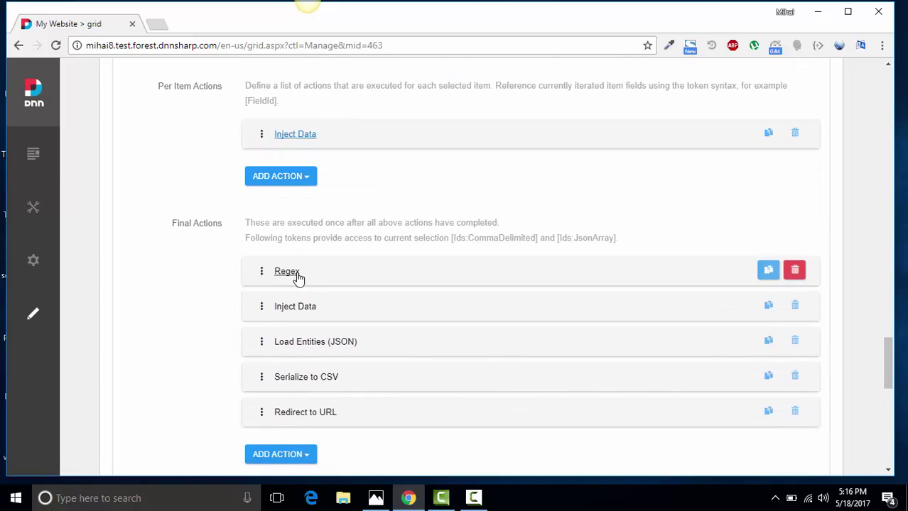
click(297, 277)
scroll(353, 282, down, 4)
scroll(383, 260, down, 1)
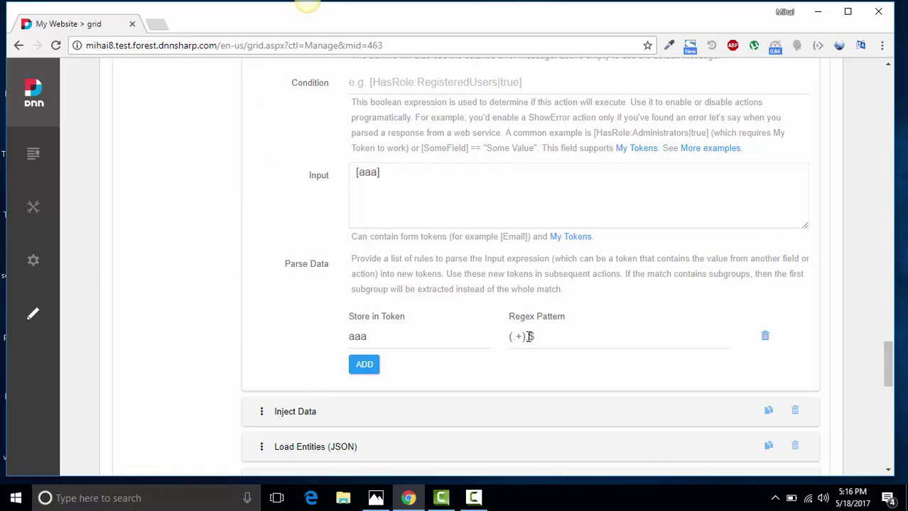
scroll(385, 267, up, 2)
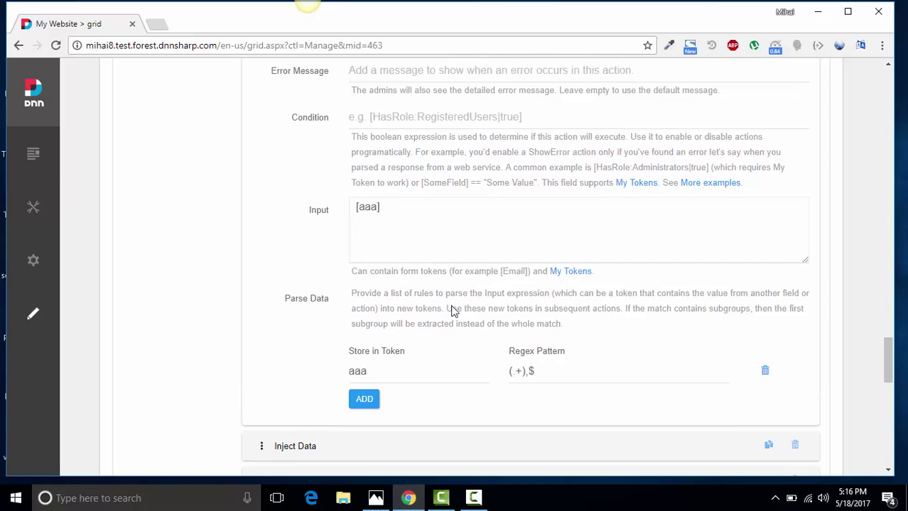
scroll(448, 355, down, 2)
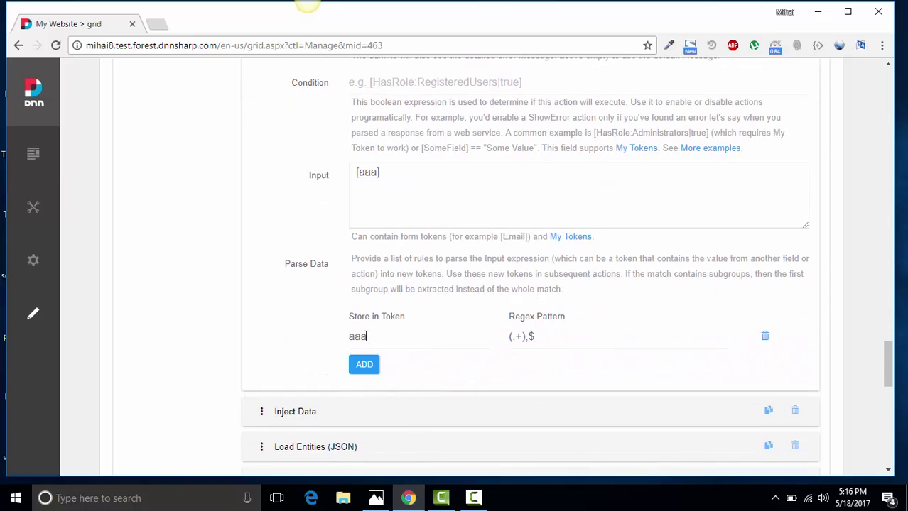
drag(365, 336, 342, 337)
scroll(330, 285, up, 4)
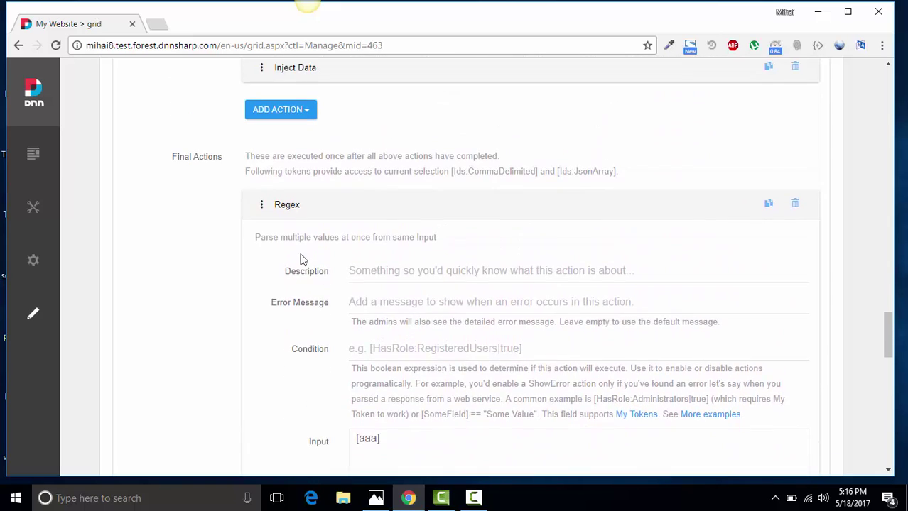
Collapse Regex, confirm Inject Data's aaa value reads [aaa]], then collapse Inject Data.
click(286, 207)
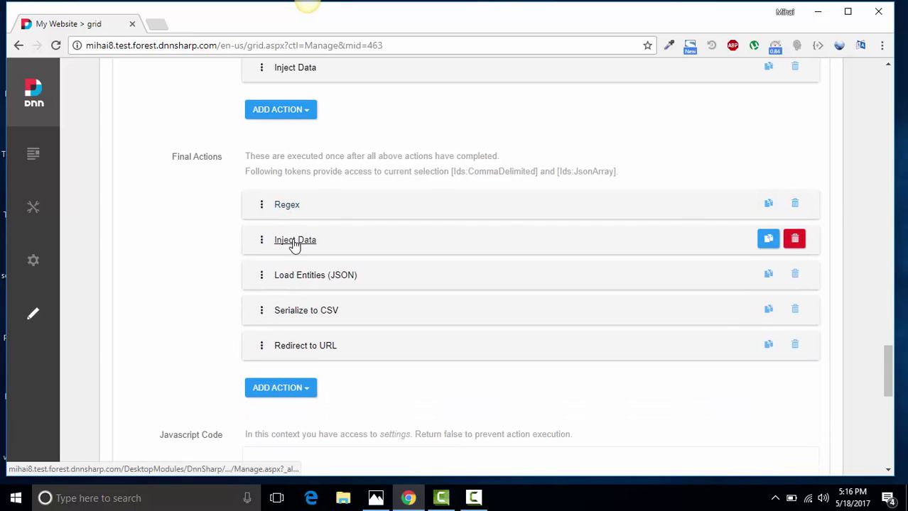
click(295, 241)
scroll(442, 292, down, 3)
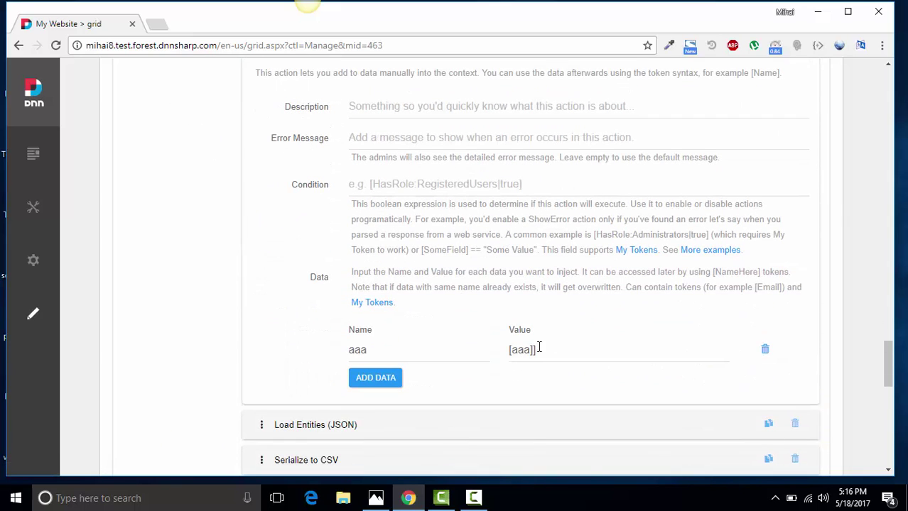
click(534, 351)
drag(534, 351, 506, 351)
click(546, 349)
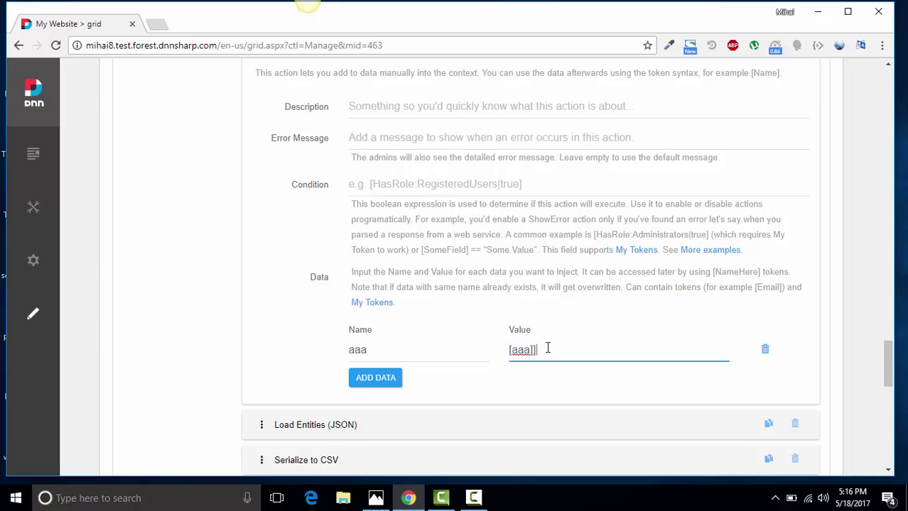
scroll(524, 350, up, 3)
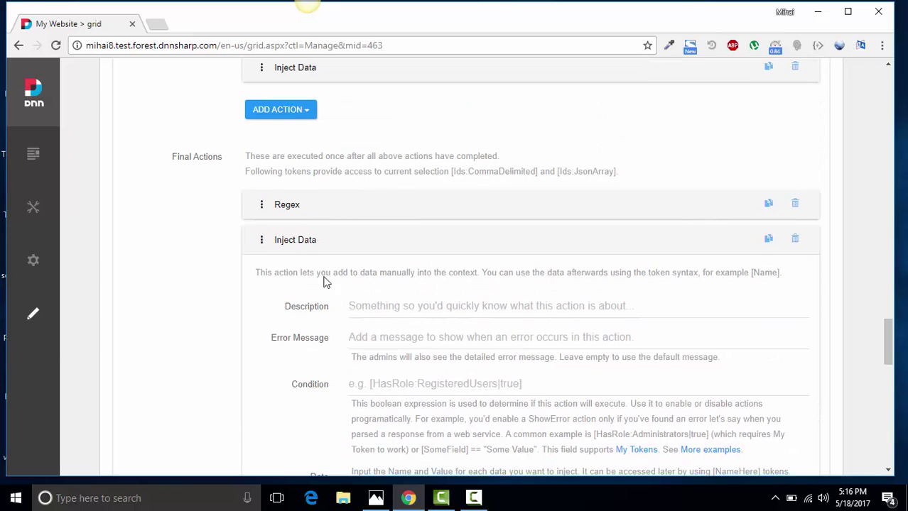
click(294, 239)
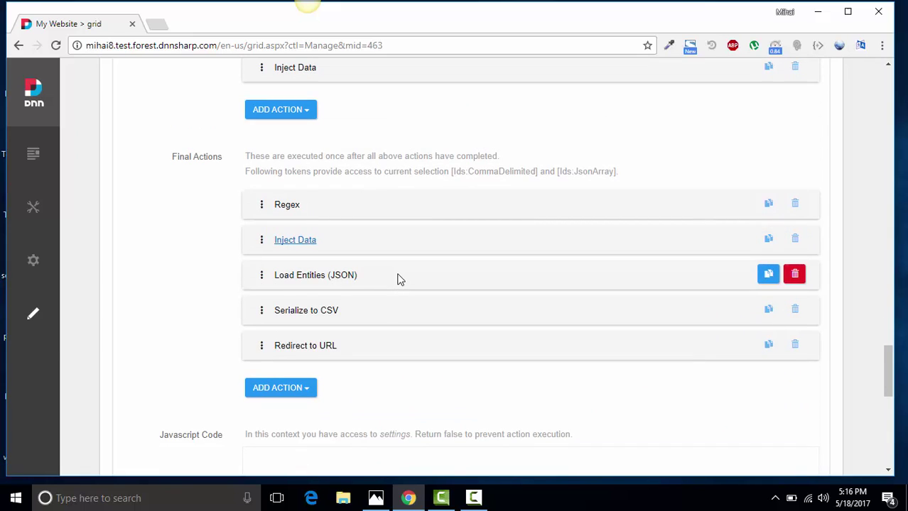
click(323, 283)
scroll(324, 284, down, 3)
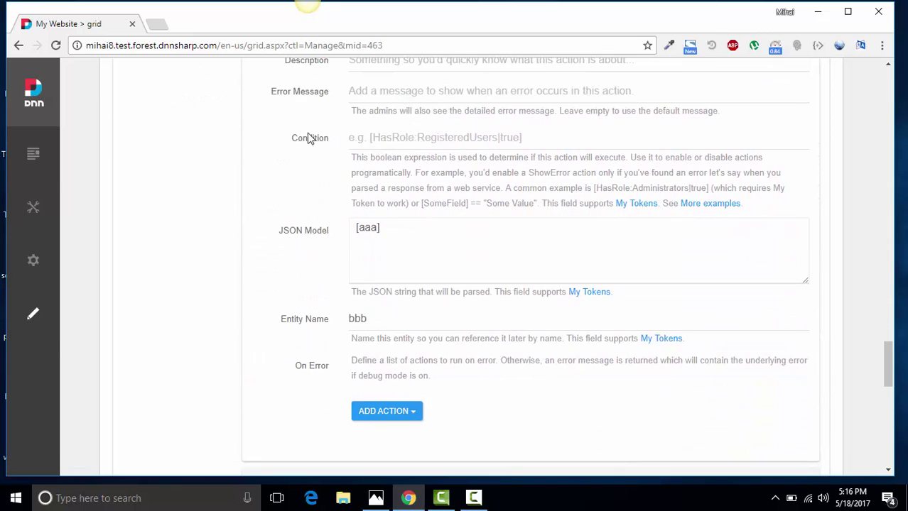
scroll(308, 137, up, 2)
scroll(339, 192, down, 3)
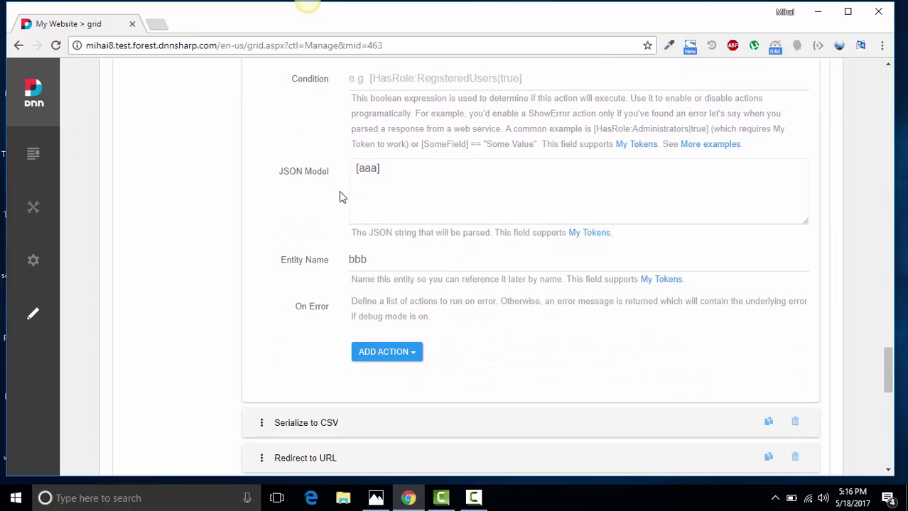
drag(390, 168, 328, 167)
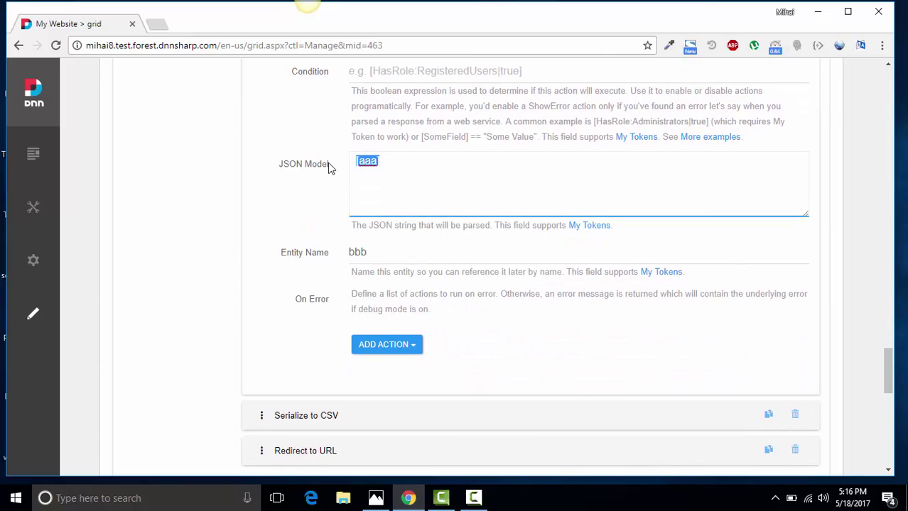
double_click(356, 254)
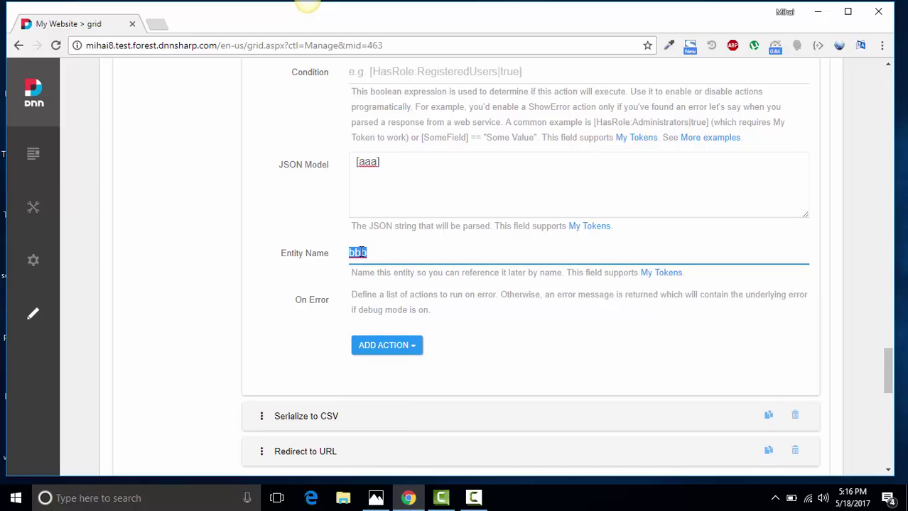
scroll(309, 249, up, 3)
click(298, 145)
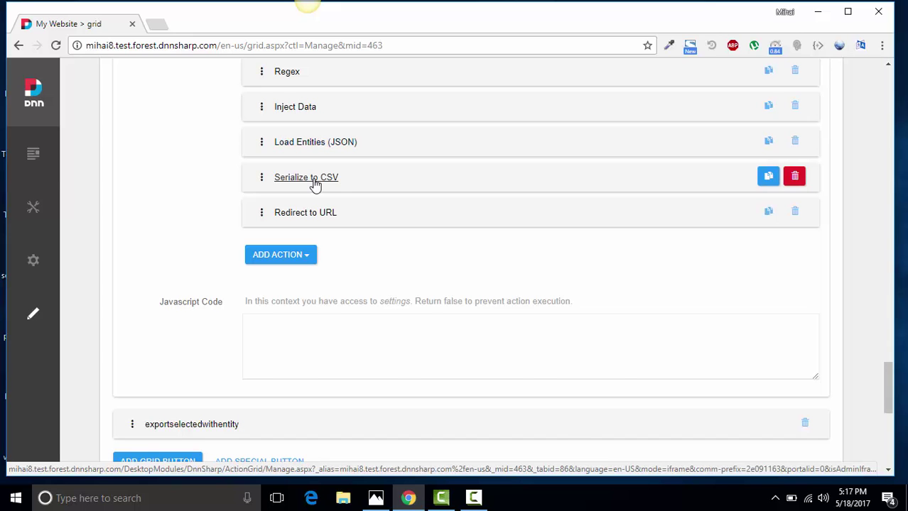
click(314, 182)
scroll(426, 256, down, 3)
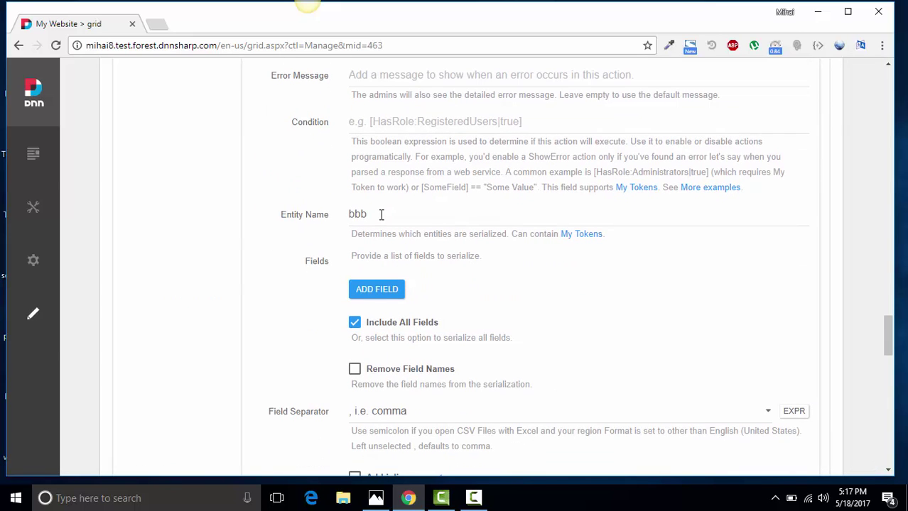
double_click(380, 214)
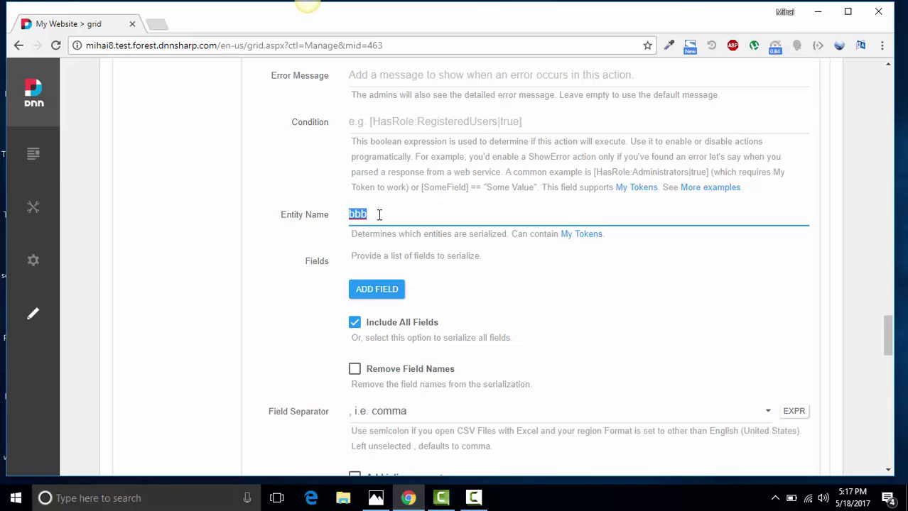
scroll(380, 214, up, 3)
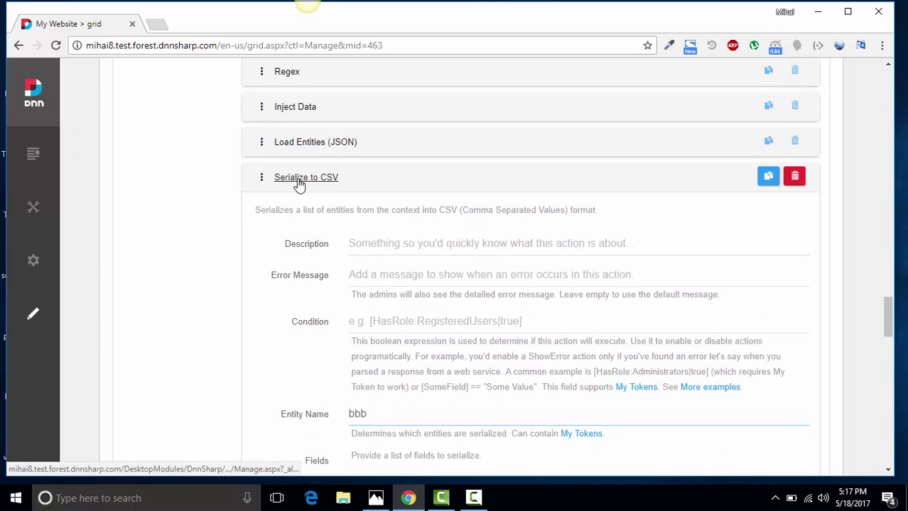
click(349, 182)
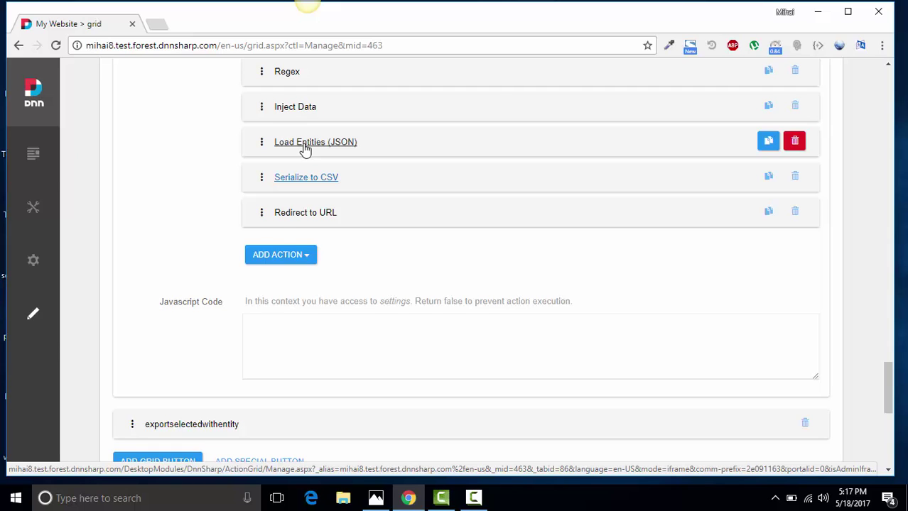
scroll(198, 225, up, 1)
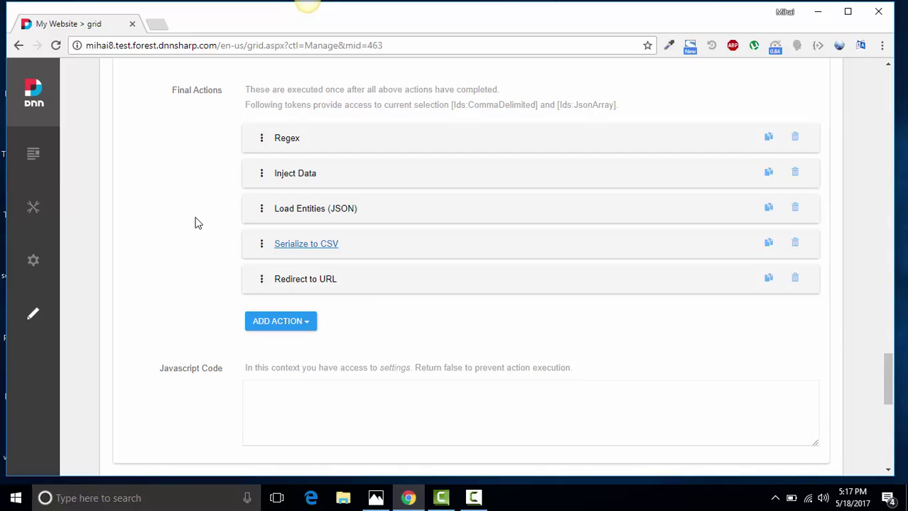
Fold away the exportselectedJSON button settings, leaving the four-entry Grid Buttons list.
scroll(198, 224, up, 5)
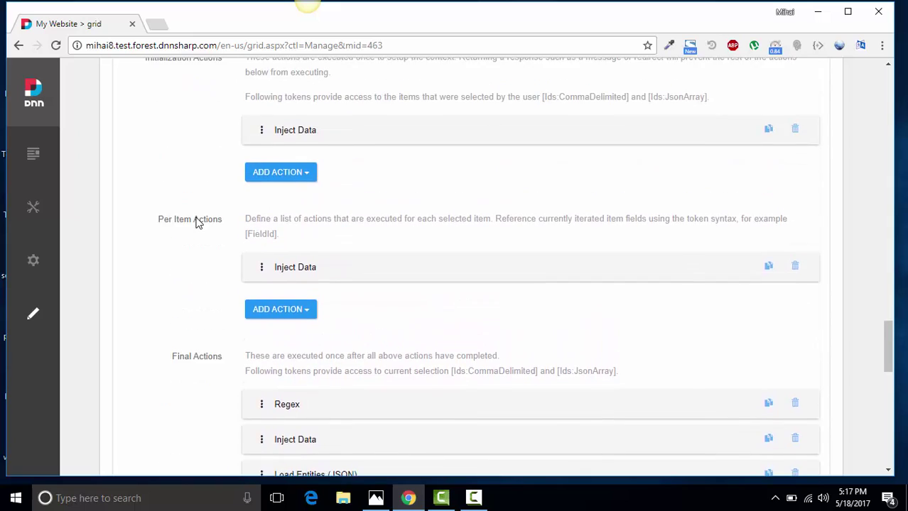
scroll(198, 224, up, 10)
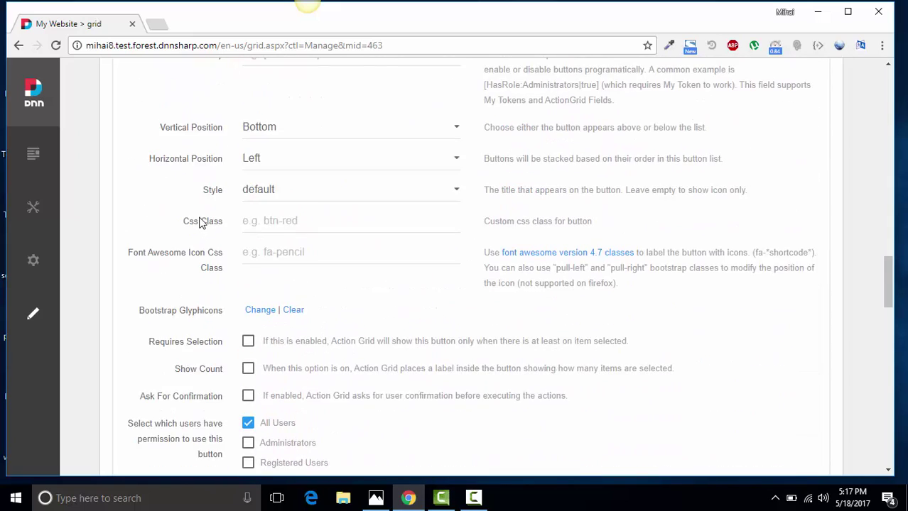
scroll(199, 223, up, 2)
click(199, 250)
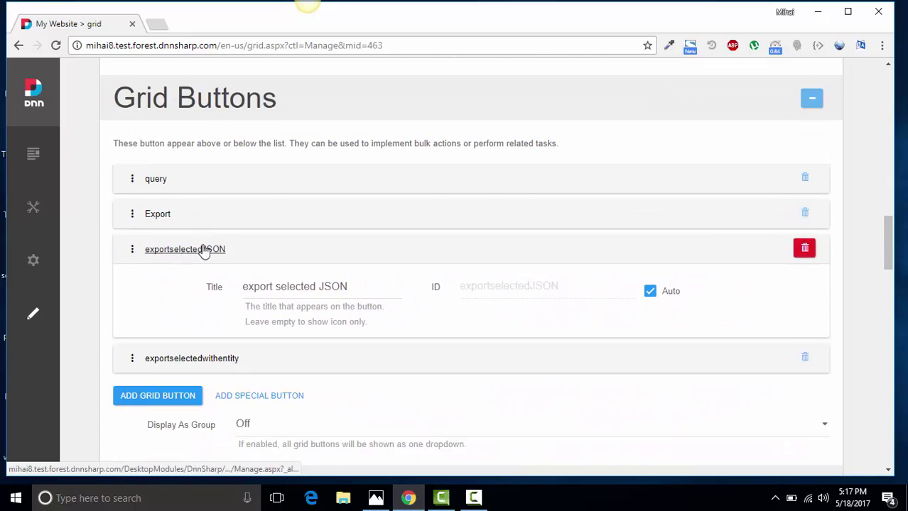
scroll(317, 314, up, 1)
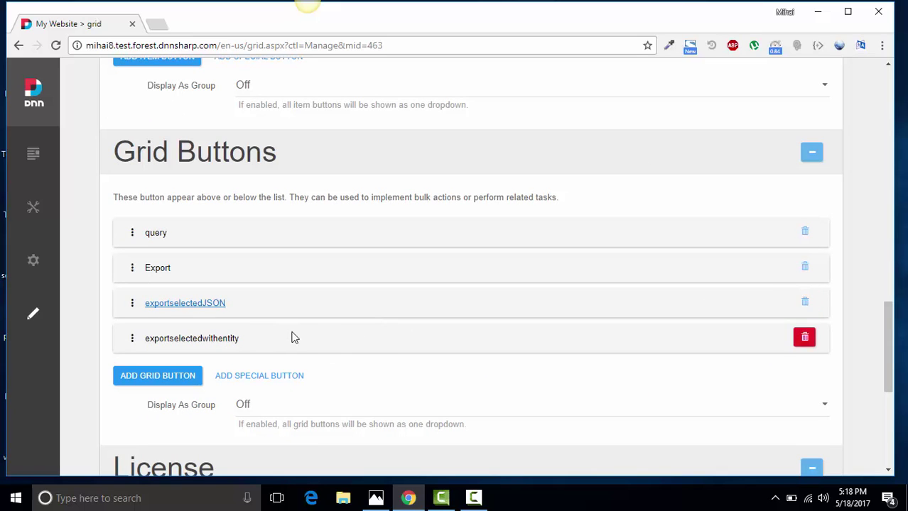
click(158, 25)
text(4.0.458)
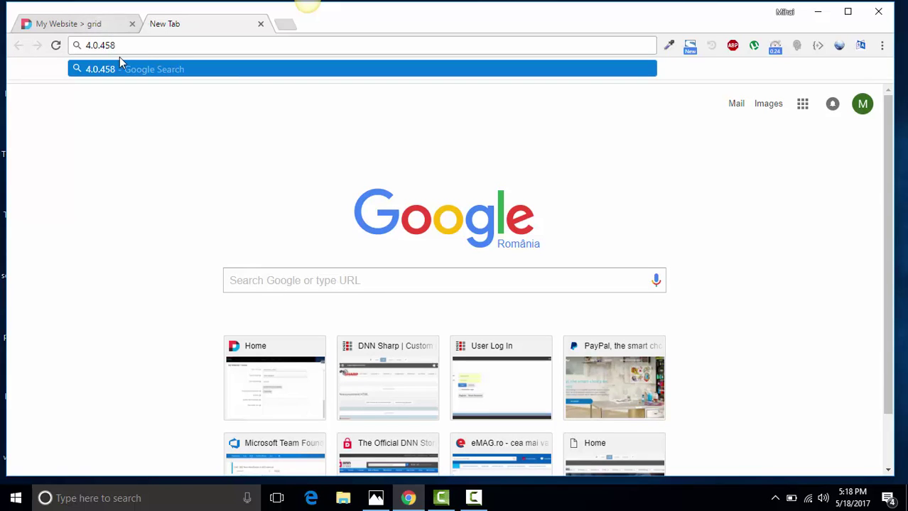
drag(122, 47, 99, 45)
click(261, 25)
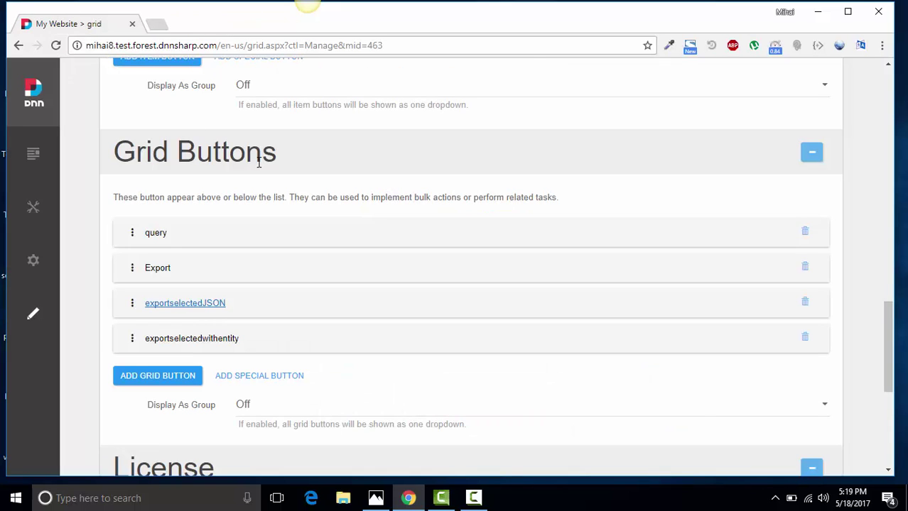